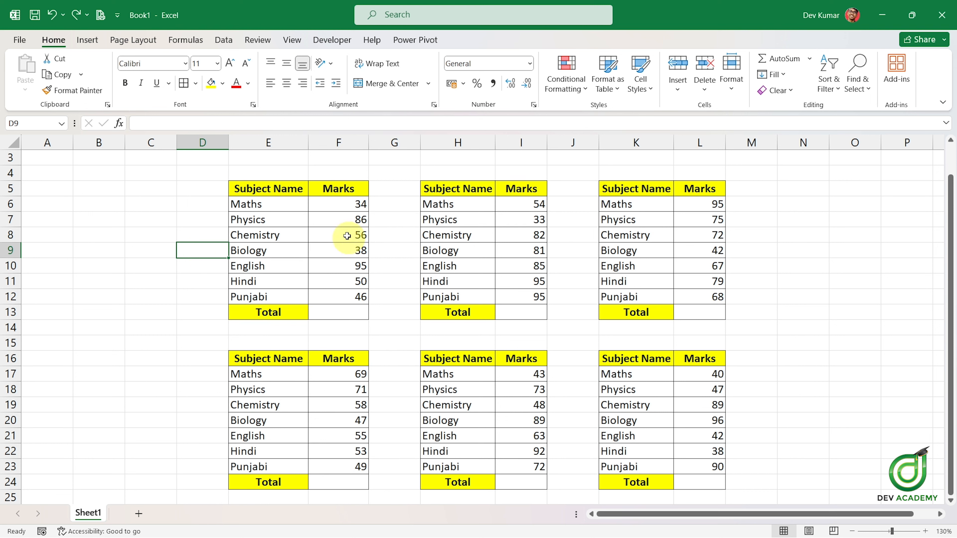
left_click_drag(356, 204, 361, 286)
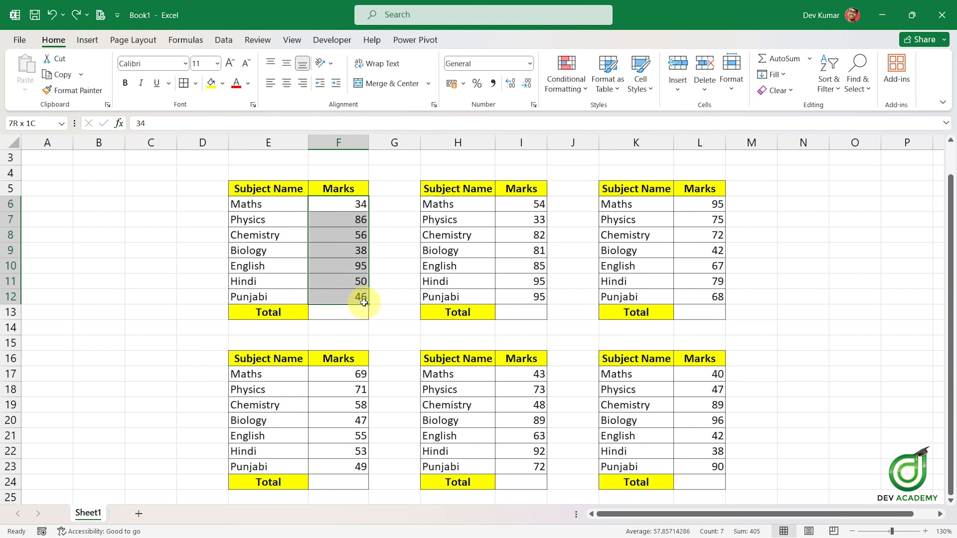
left_click_drag(535, 205, 529, 280)
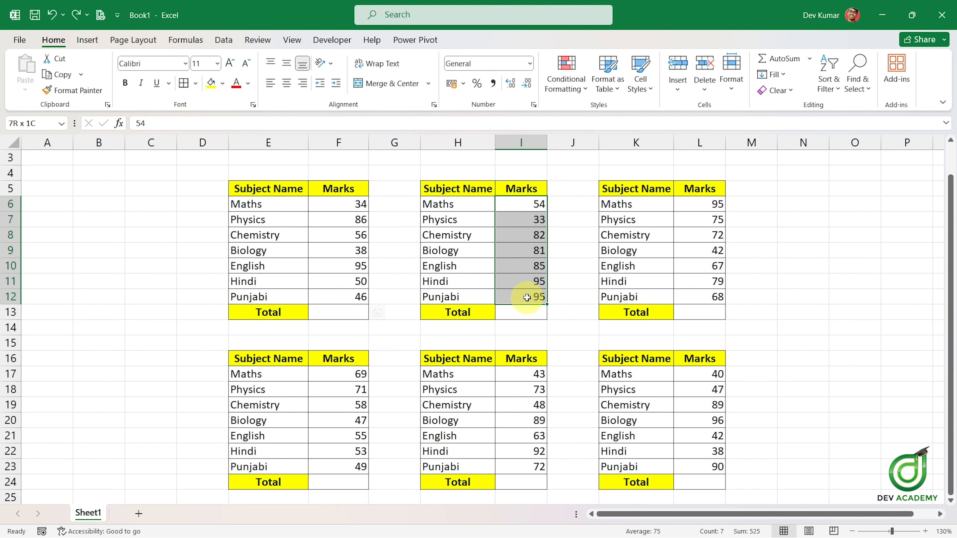
left_click(357, 316)
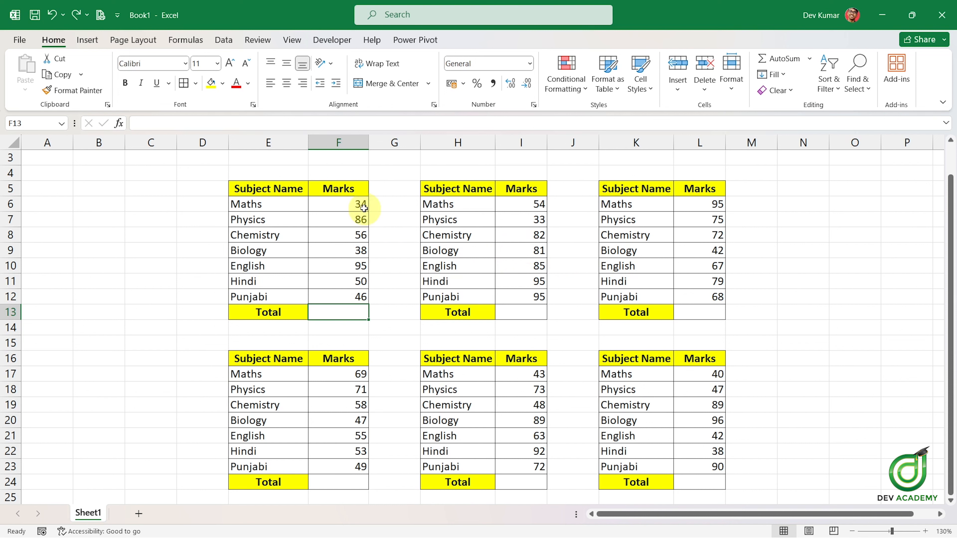
left_click_drag(361, 204, 358, 297)
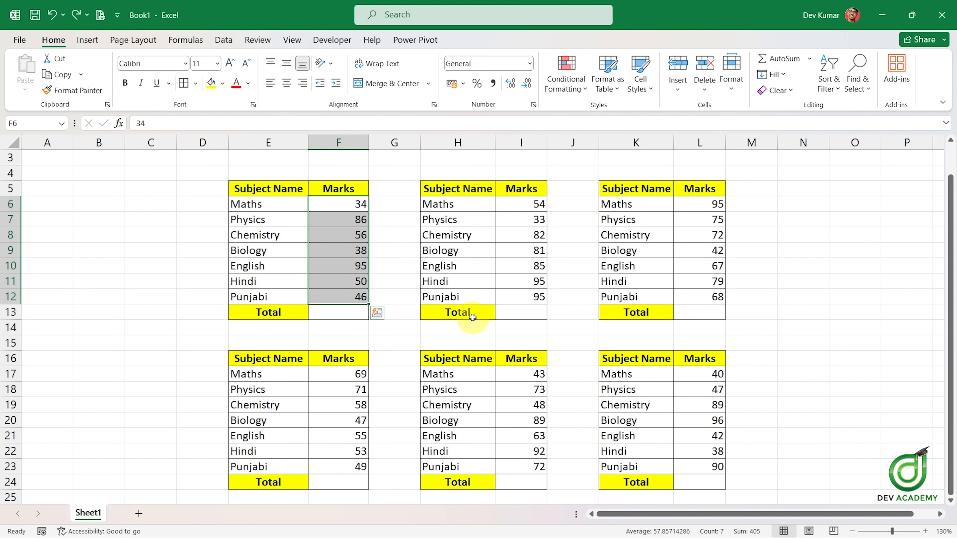
left_click(404, 312)
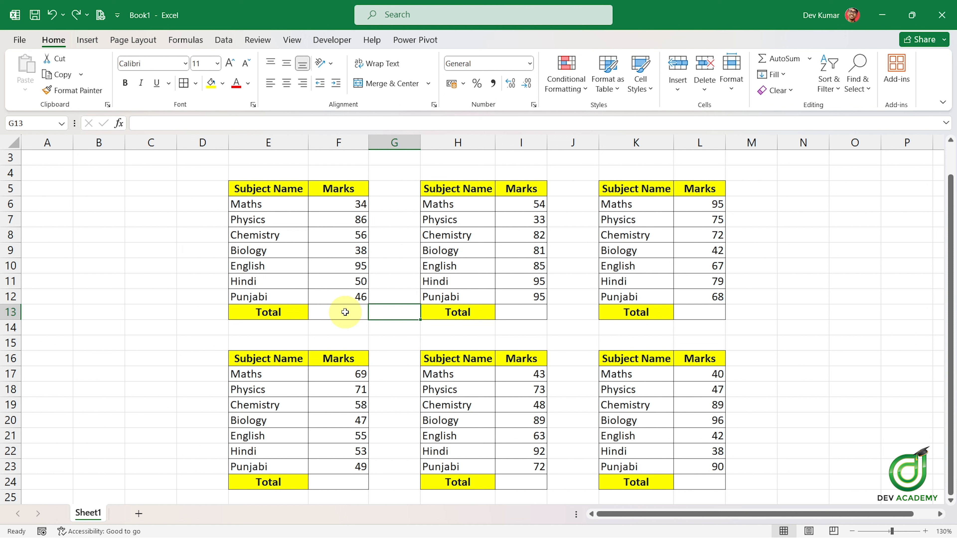
- Total the first table's marks in F13 with the formula =SUM(F6:F12)
left_click(348, 307)
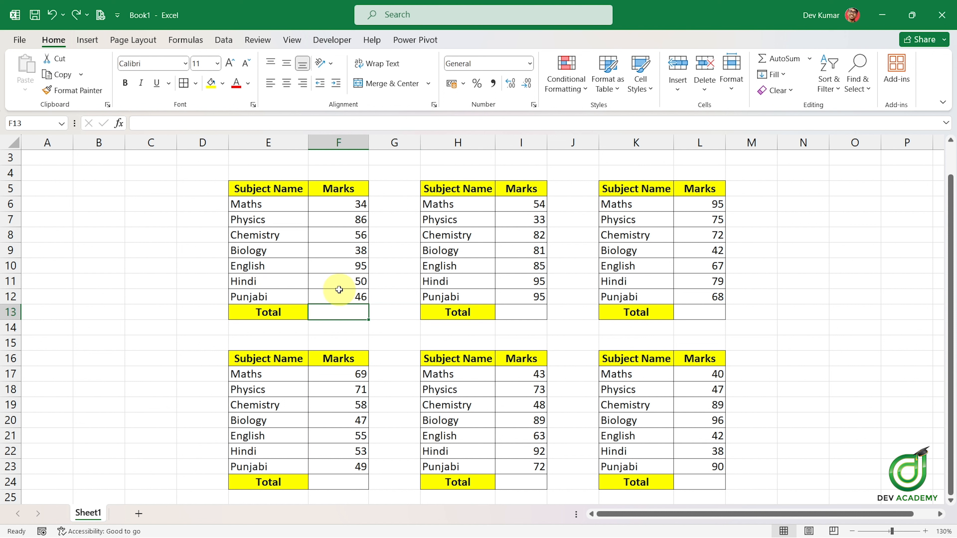
type("=sum")
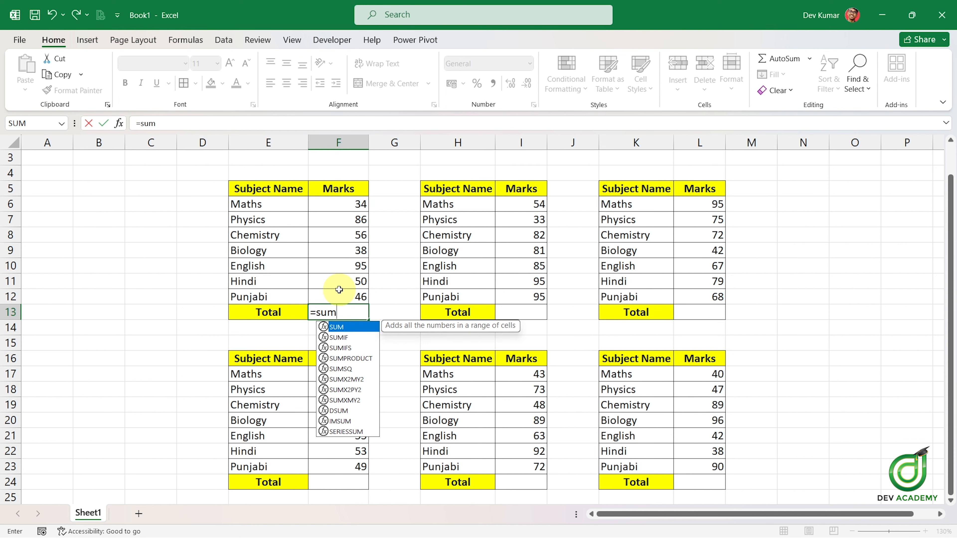
key("Tab")
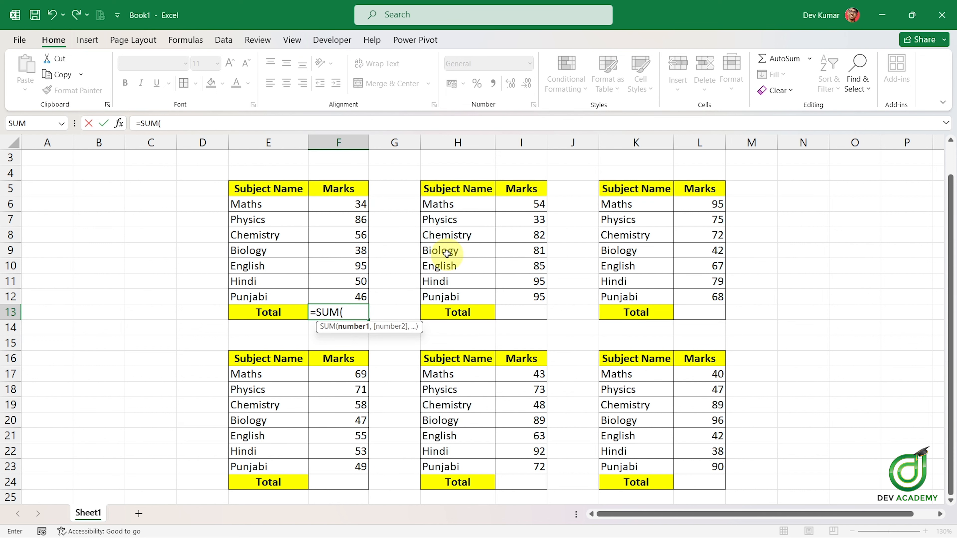
left_click_drag(359, 206, 358, 299)
key("Return")
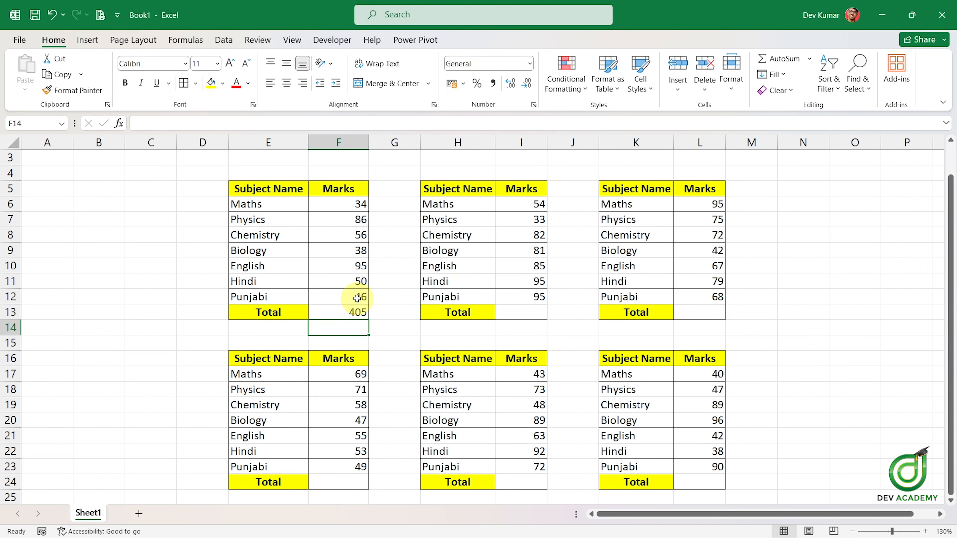
left_click(394, 297)
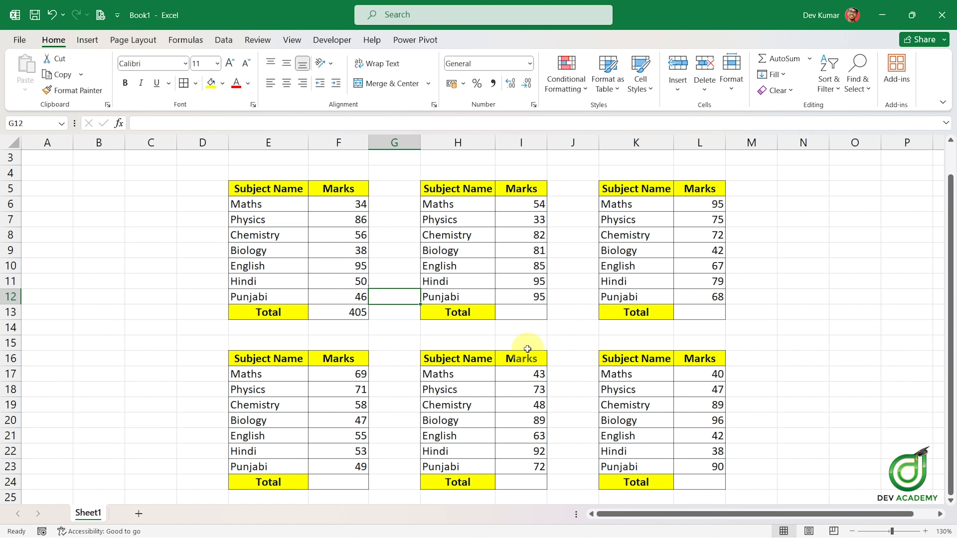
- AutoSum the six Total cells F13, I13, L13, F24, I24 and L24 at once, and clear the results
left_click(356, 313)
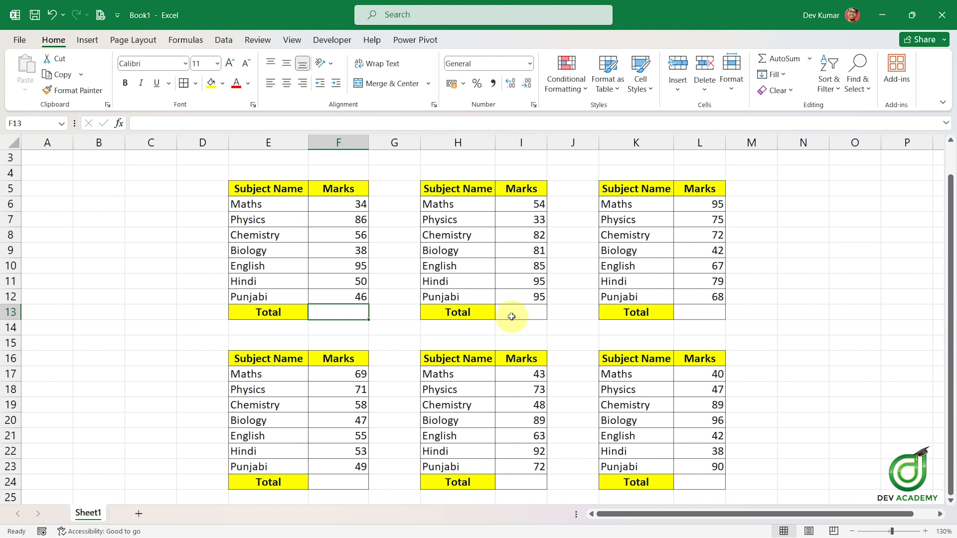
left_click(522, 312, "ctrl")
left_click(704, 313, "ctrl")
left_click(356, 483, "ctrl")
left_click(521, 483, "ctrl")
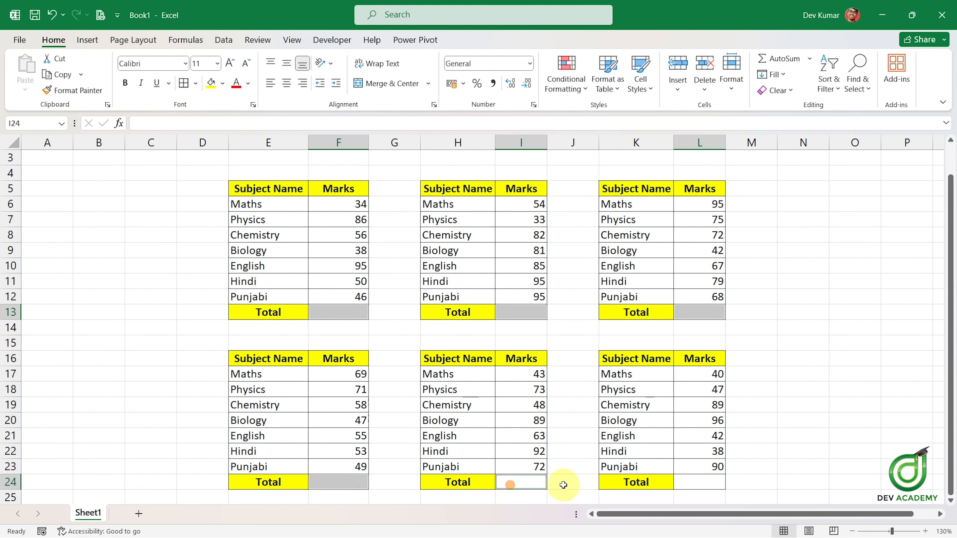
left_click(699, 483, "ctrl")
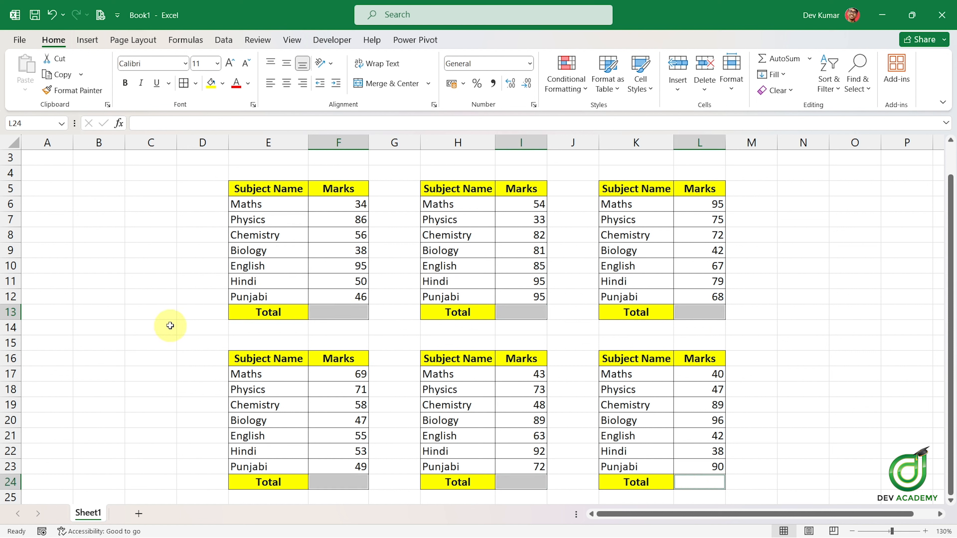
key("alt+equal")
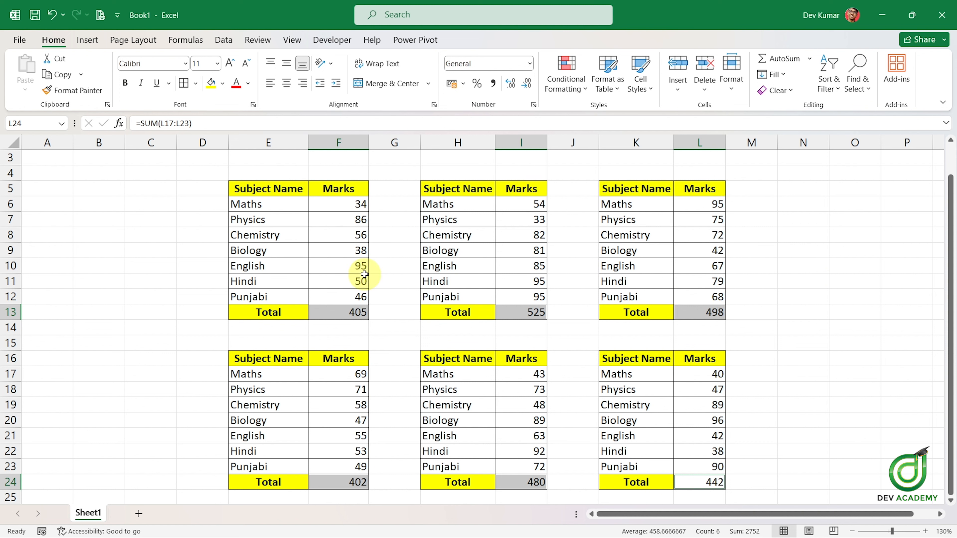
key("Delete")
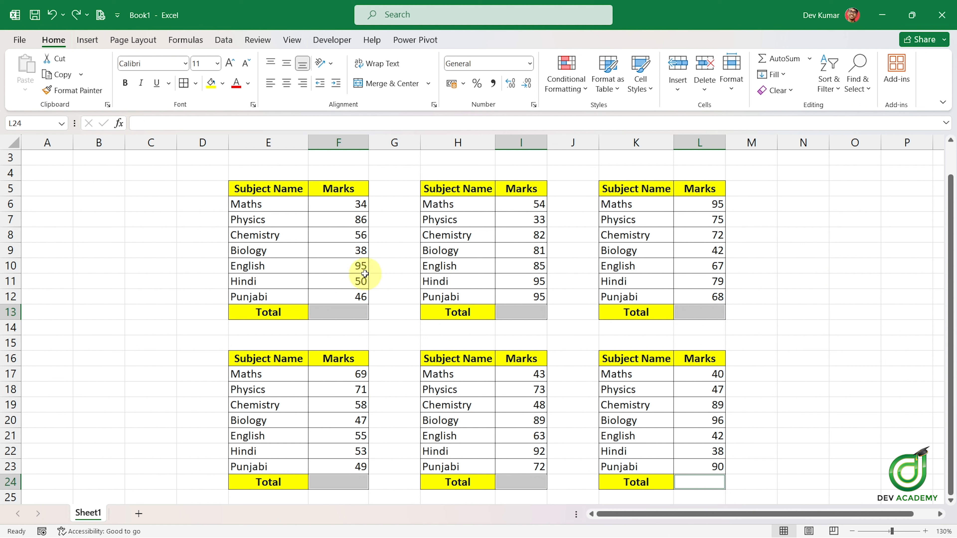
- Enter the note "multiple selection" in cell N6
left_click(816, 204)
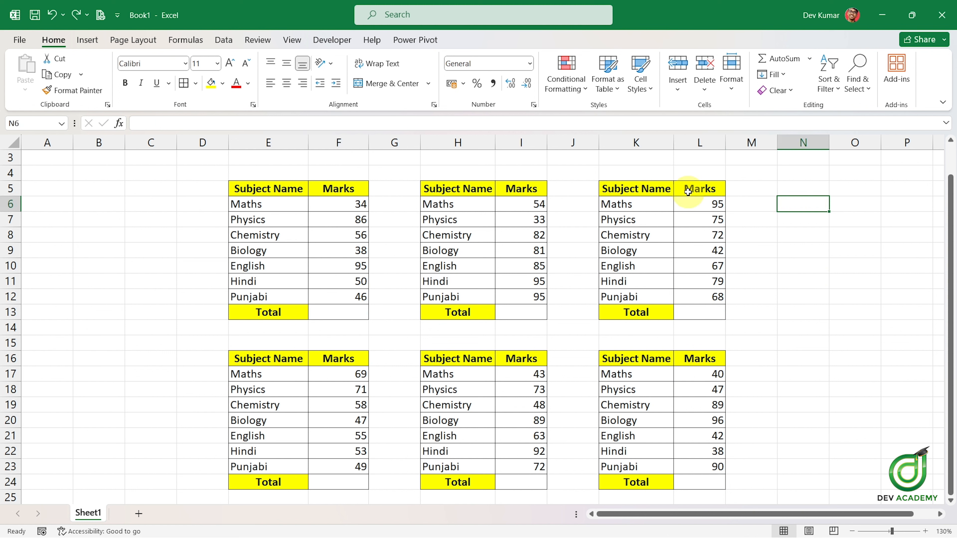
type("multiple selectio")
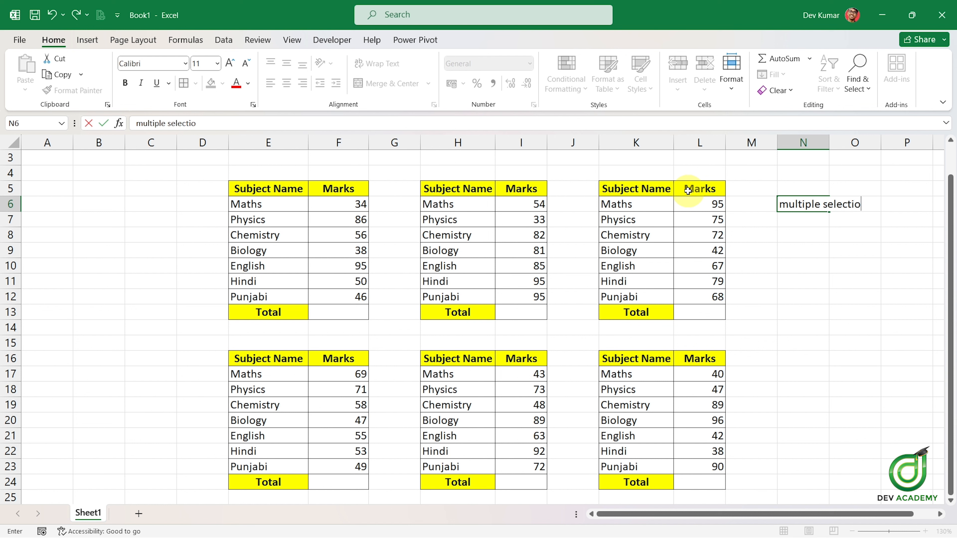
type("n")
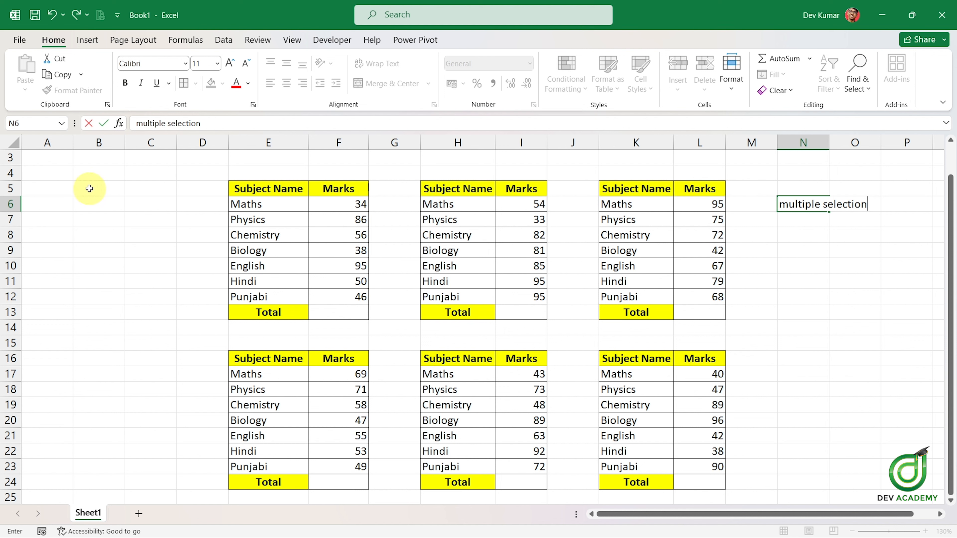
left_click(98, 188)
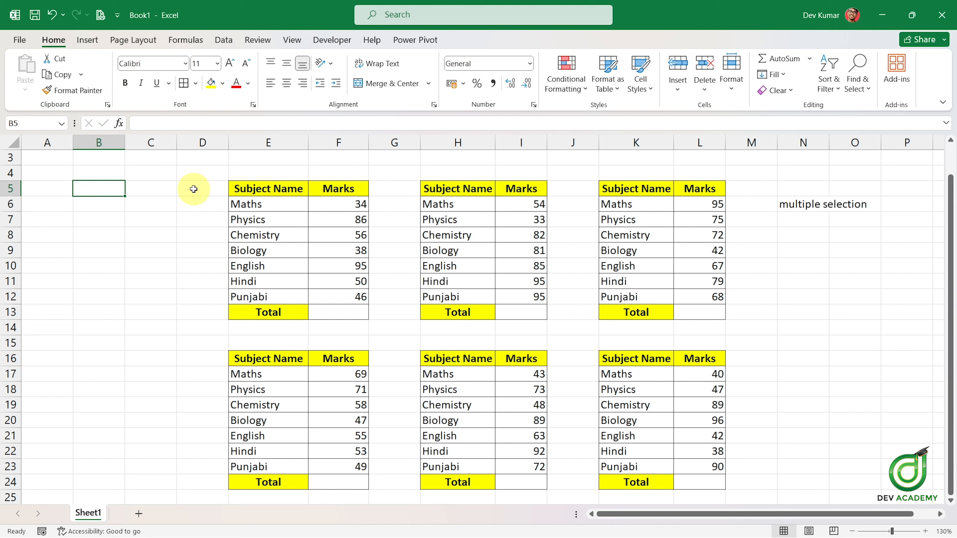
left_click(202, 190)
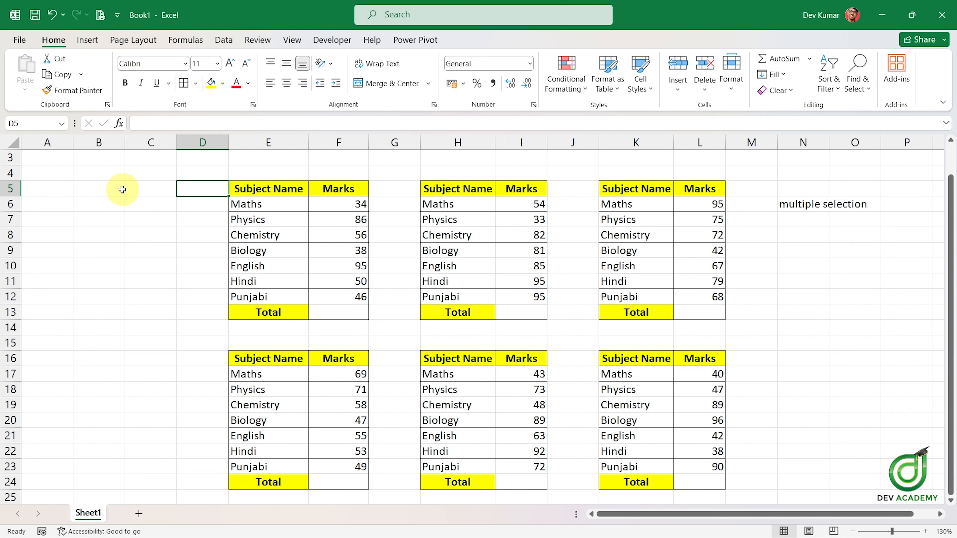
left_click(99, 252)
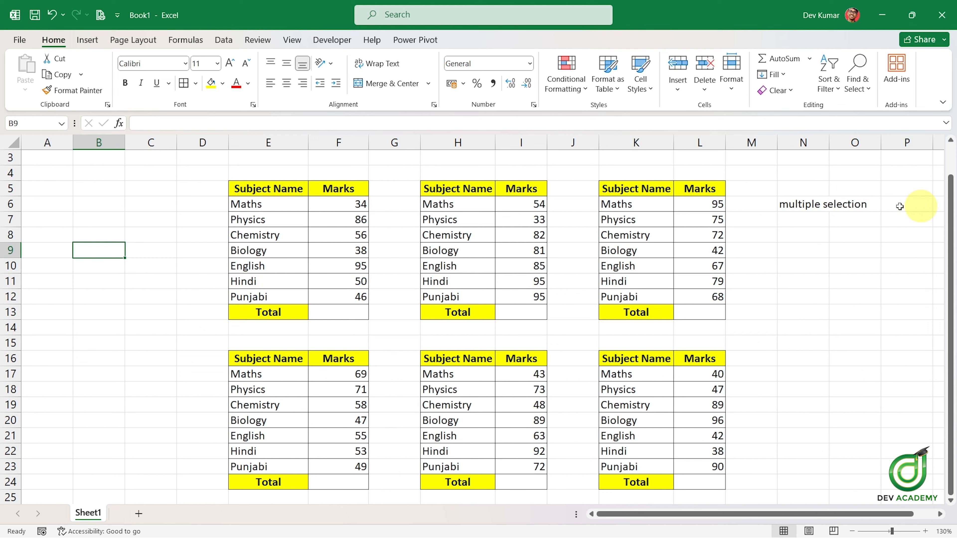
- Enter the note "hold ctrl + click" in cell P6
left_click(909, 205)
key("ctrl+c")
key("Escape")
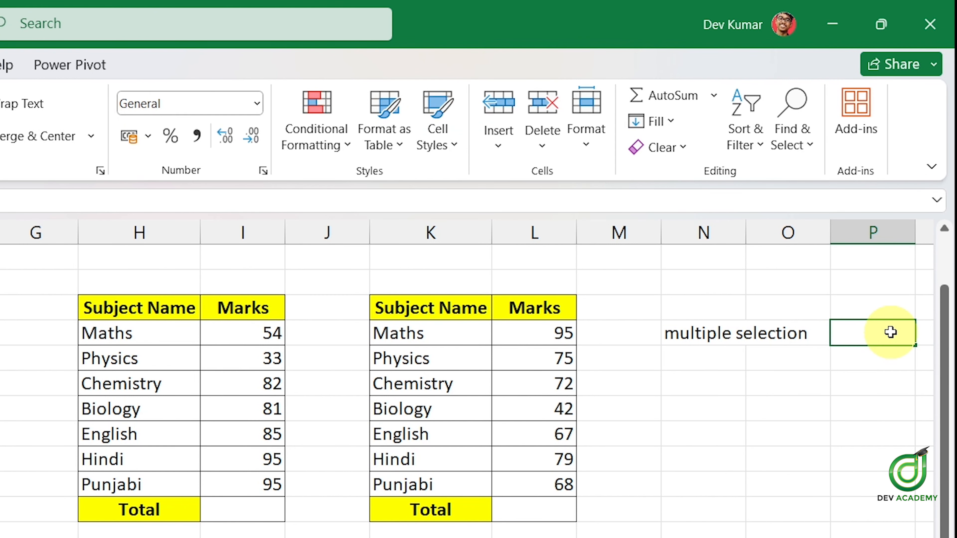
type("hold ctrl +")
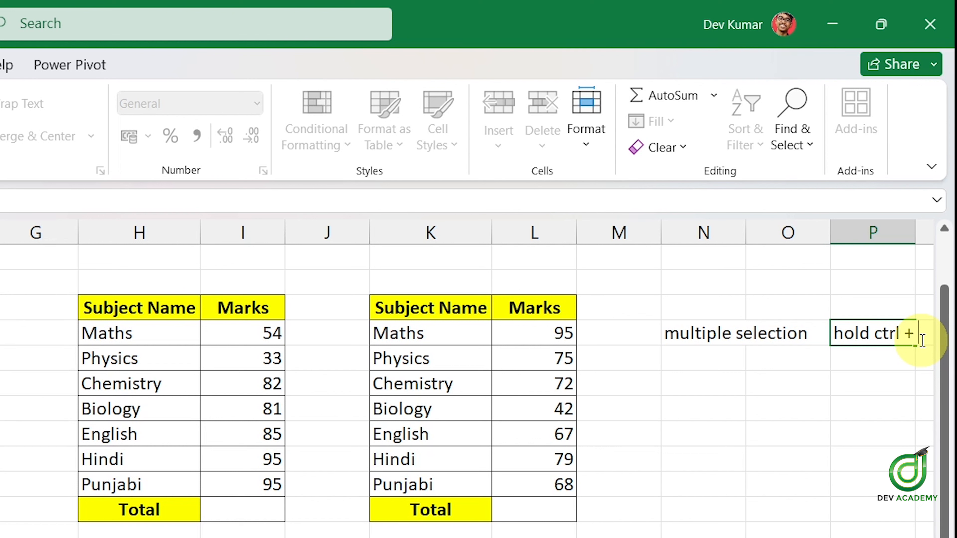
type(" click")
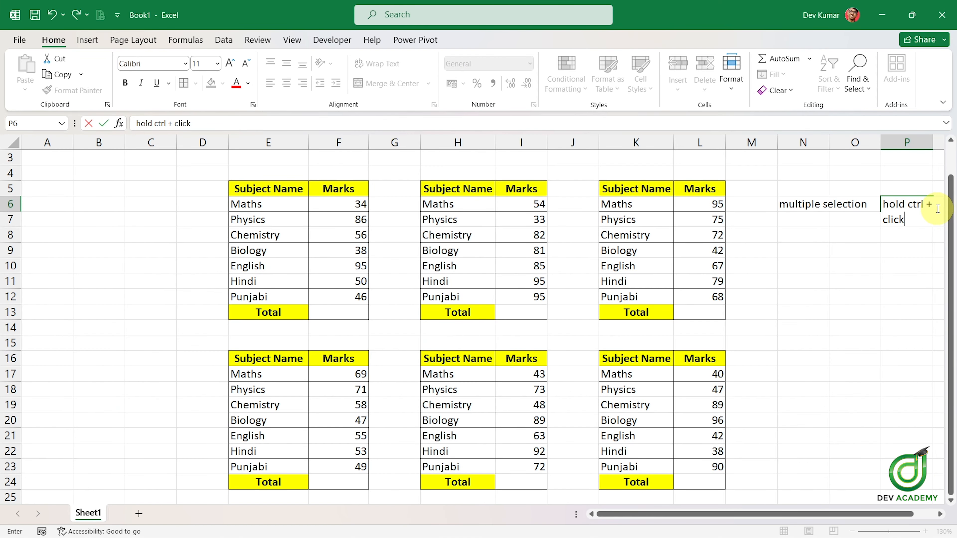
- Select the non-adjacent cells C5, C8 and C11 together
left_click(158, 189)
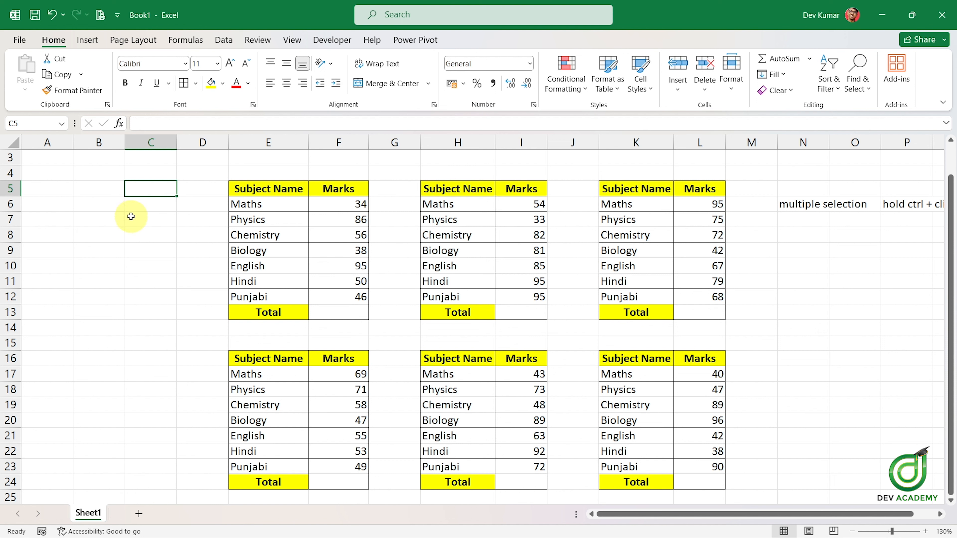
left_click(140, 234, "ctrl")
left_click(154, 279, "ctrl")
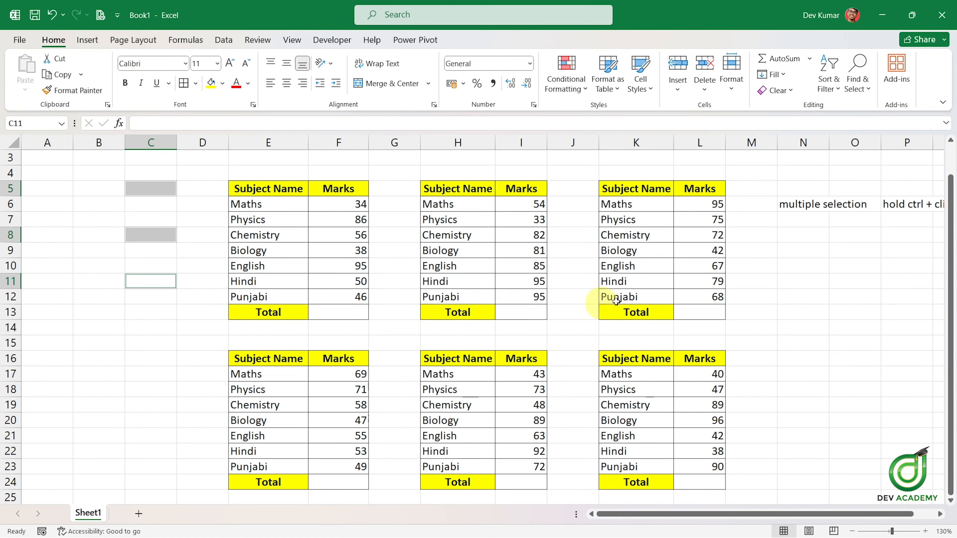
- Enter the note "sum's shortcut" in cell N8
left_click(806, 235)
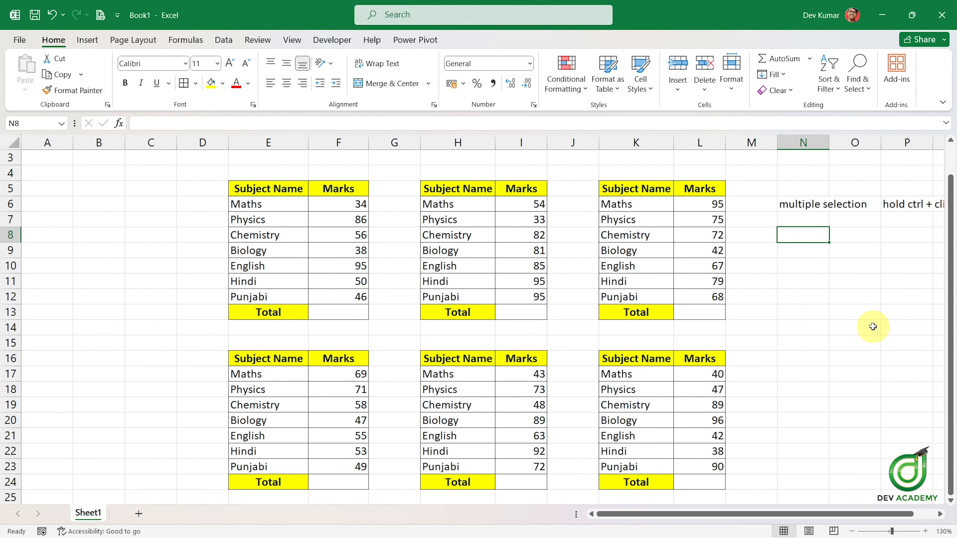
type("a")
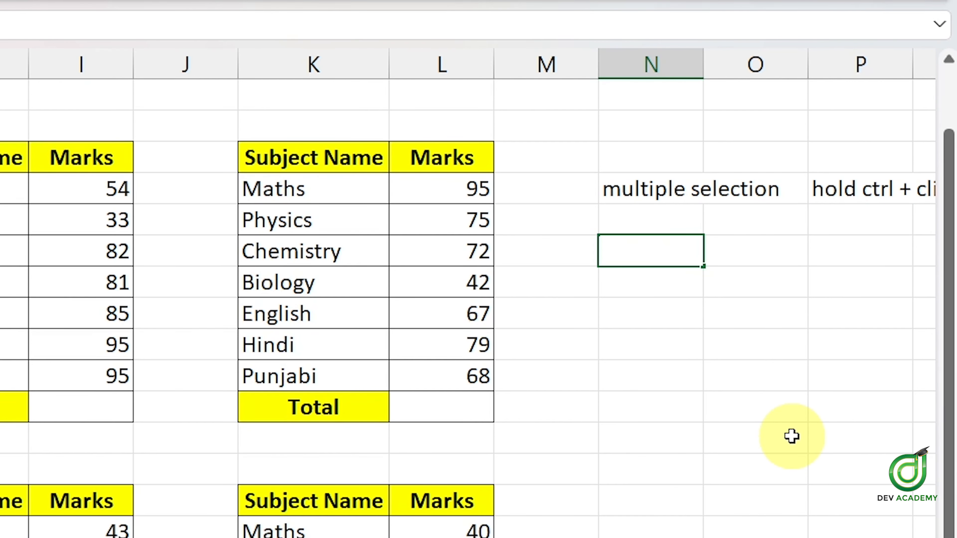
type("um shortcu")
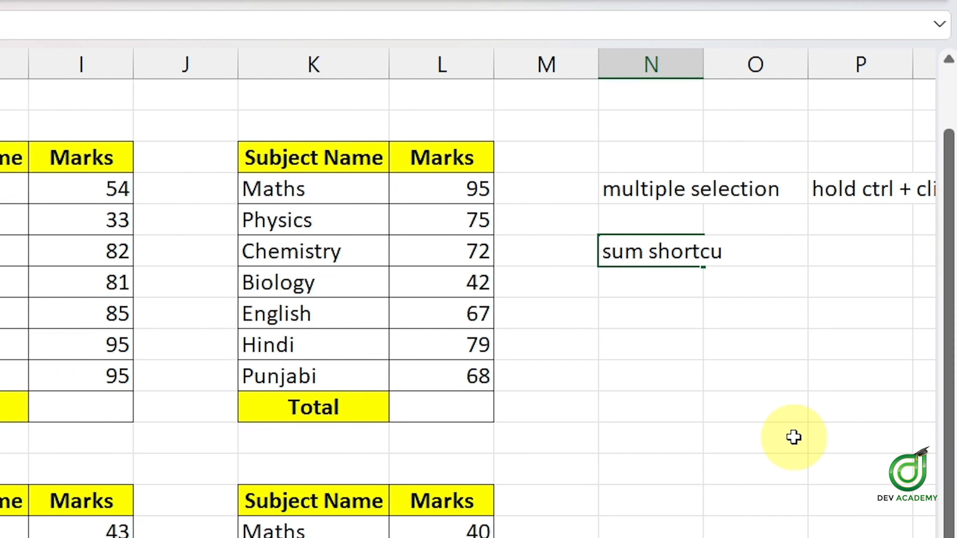
key("Left")
key("Left")
key("Left")
key("Right")
key("Right")
key("Right")
type("'s")
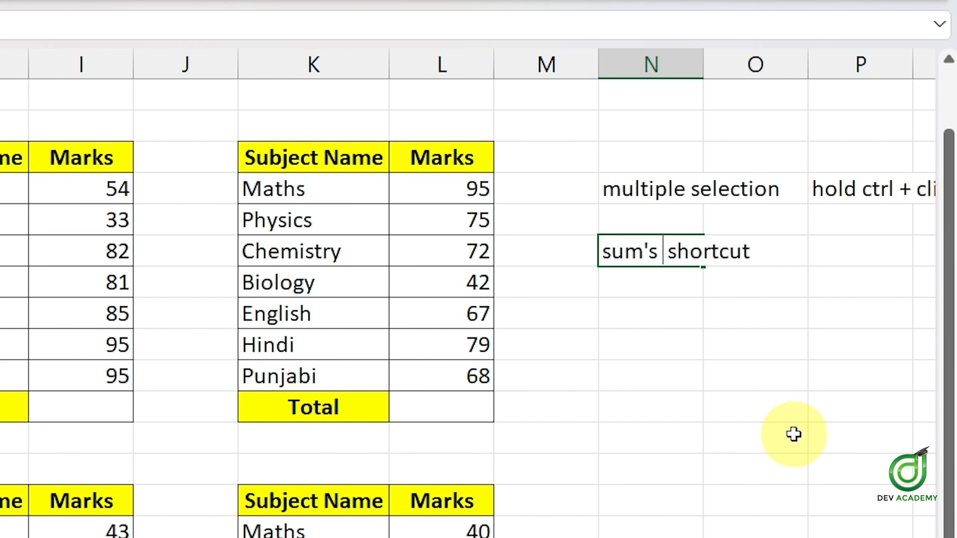
key("BackSpace")
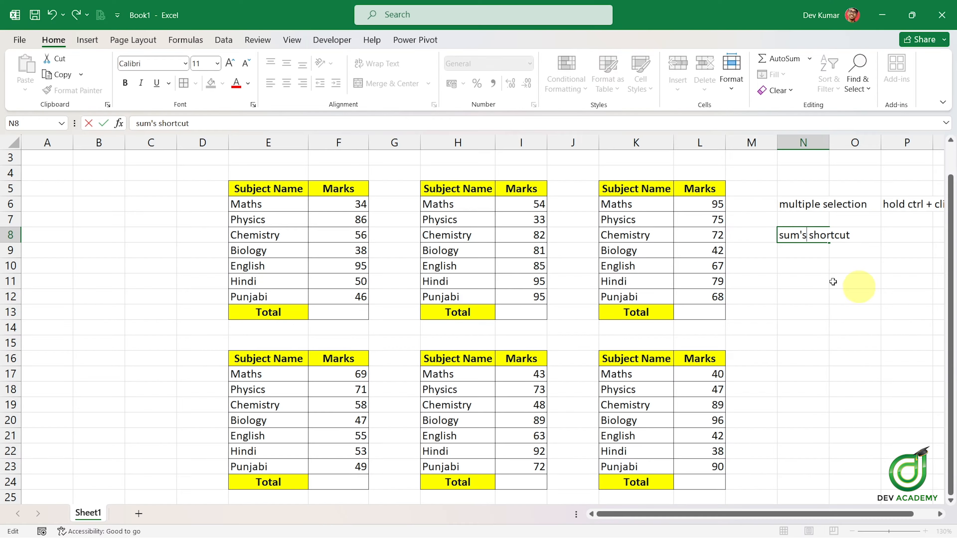
- Autofit column N to its text and move the "hold ctrl + click" note from P6 to O6
double_click(704, 64)
left_click(695, 64)
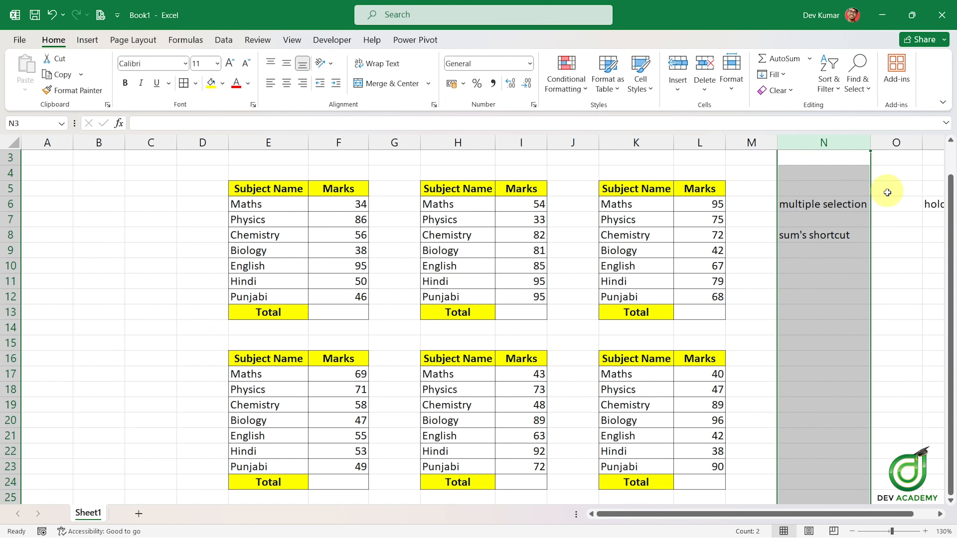
left_click(931, 208)
left_click(59, 63)
scroll(780, 214, "right", 4)
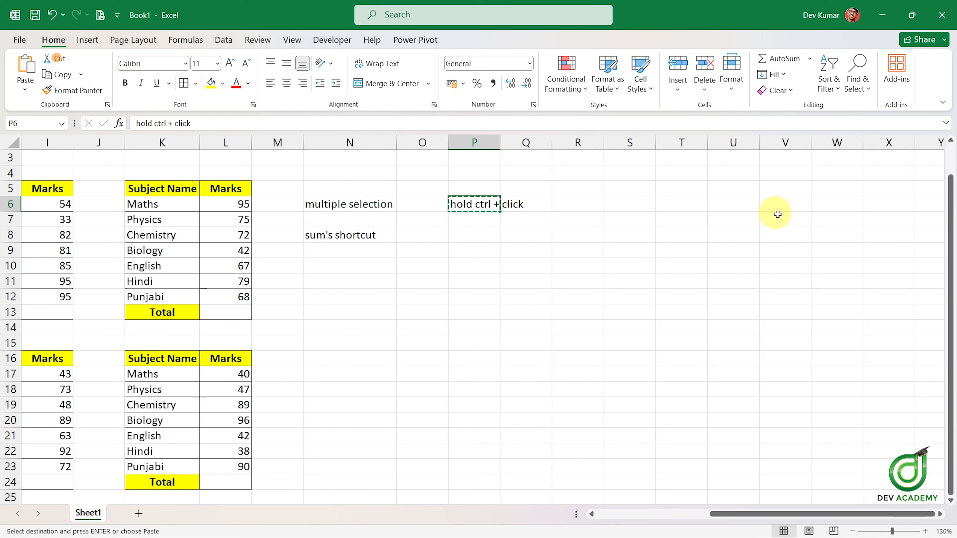
left_click(407, 203)
right_click(409, 203)
left_click(443, 245)
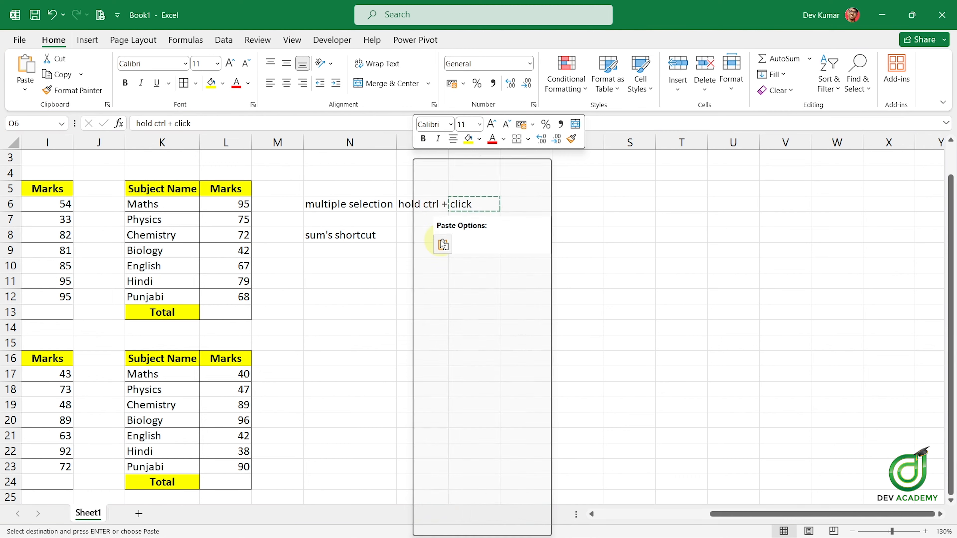
left_click(423, 252)
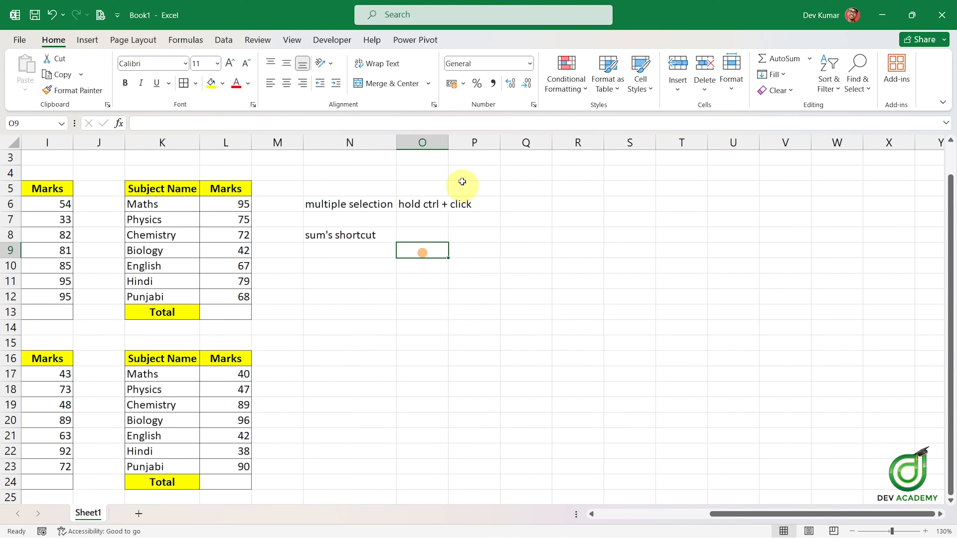
- Autofit column O to the width of the "hold ctrl + click" note
double_click(448, 142)
left_click_drag(807, 515, 679, 494)
scroll(713, 387, "down", 1)
scroll(713, 388, "up", 1)
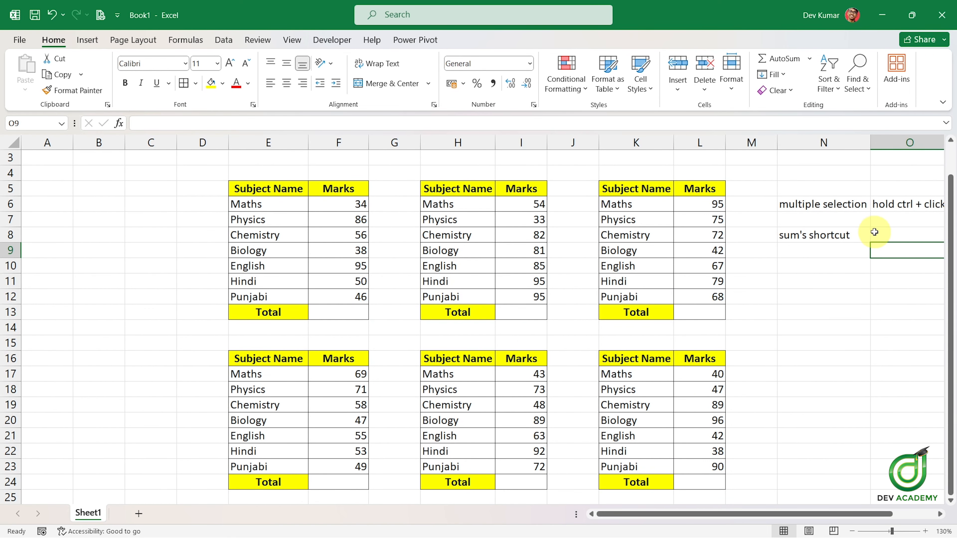
- Enter the note "alt =" in cell O8 beside "sum's shortcut"
left_click(931, 234)
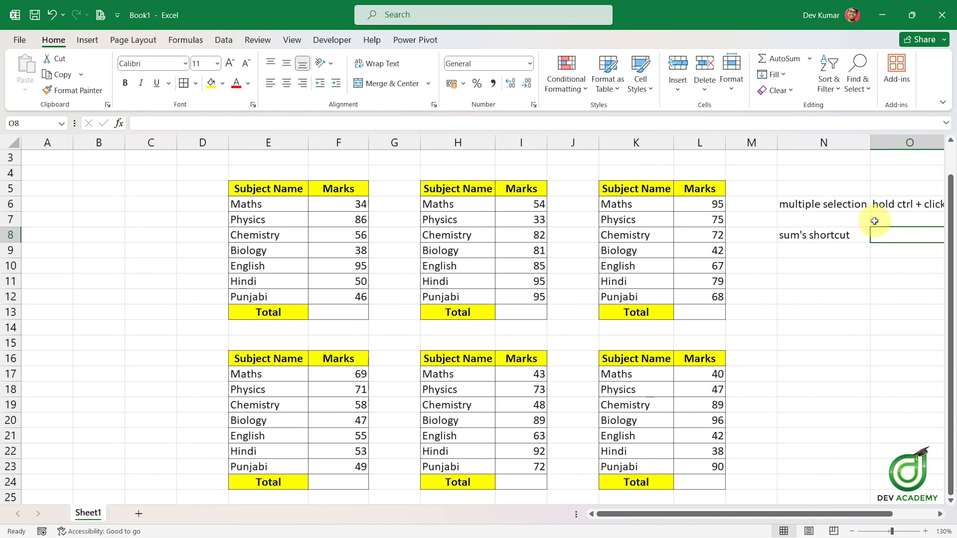
type("alt")
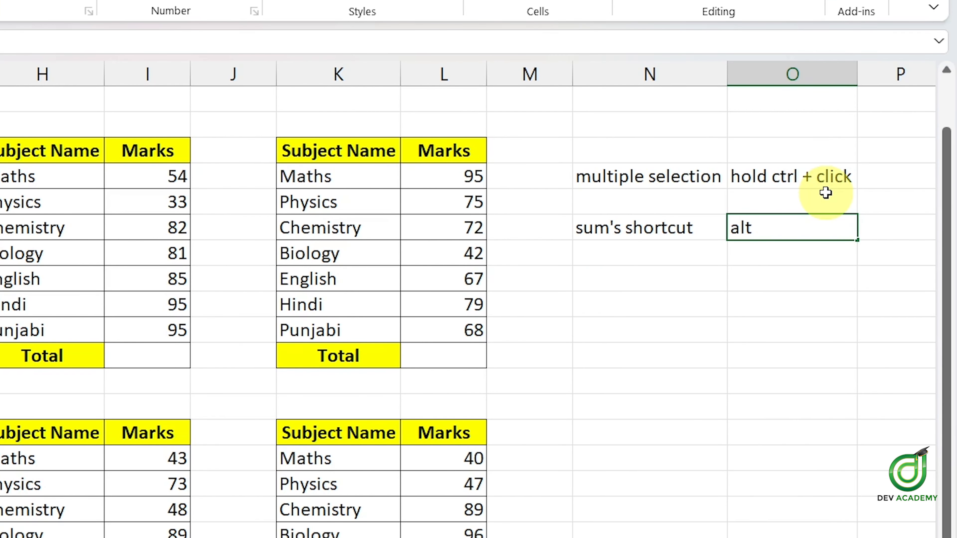
type(" =")
left_click(714, 228)
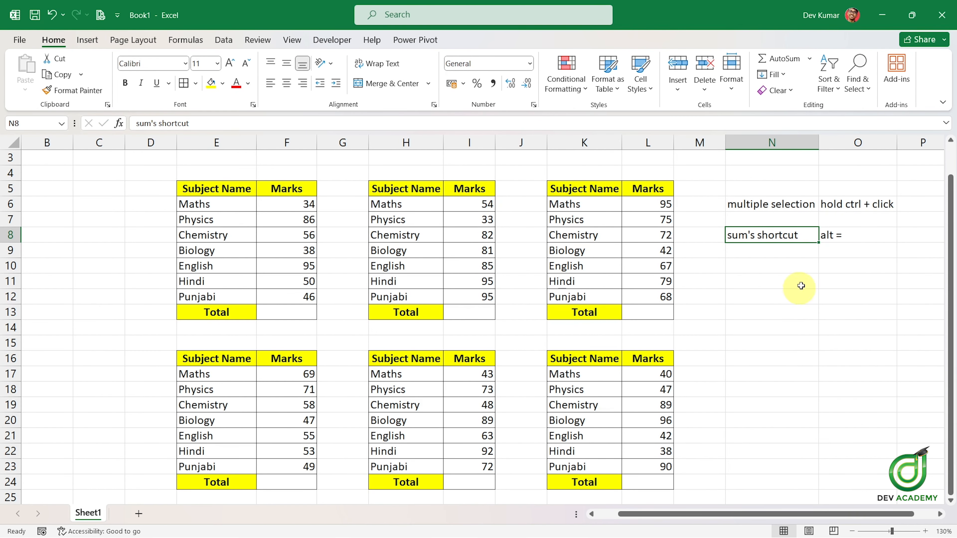
left_click(832, 236)
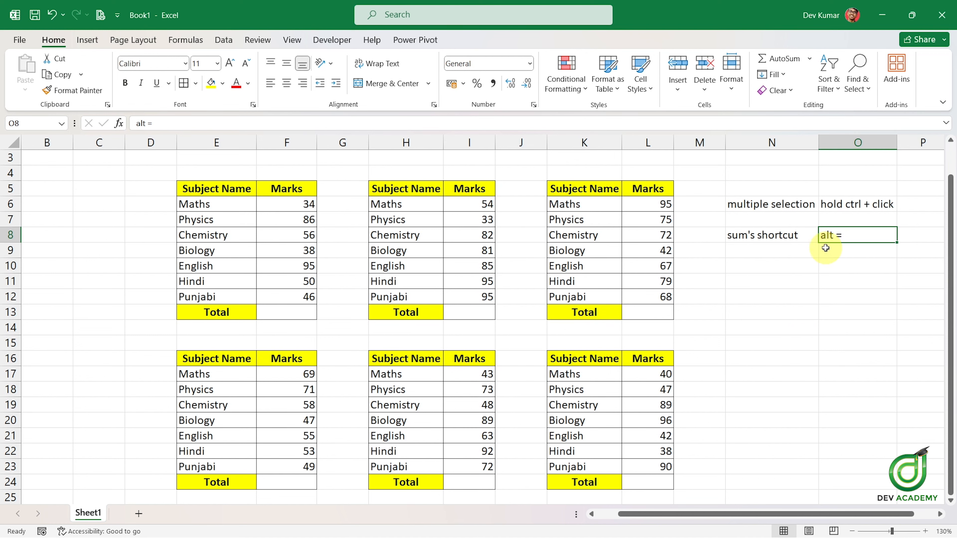
left_click(784, 238)
left_click(857, 237)
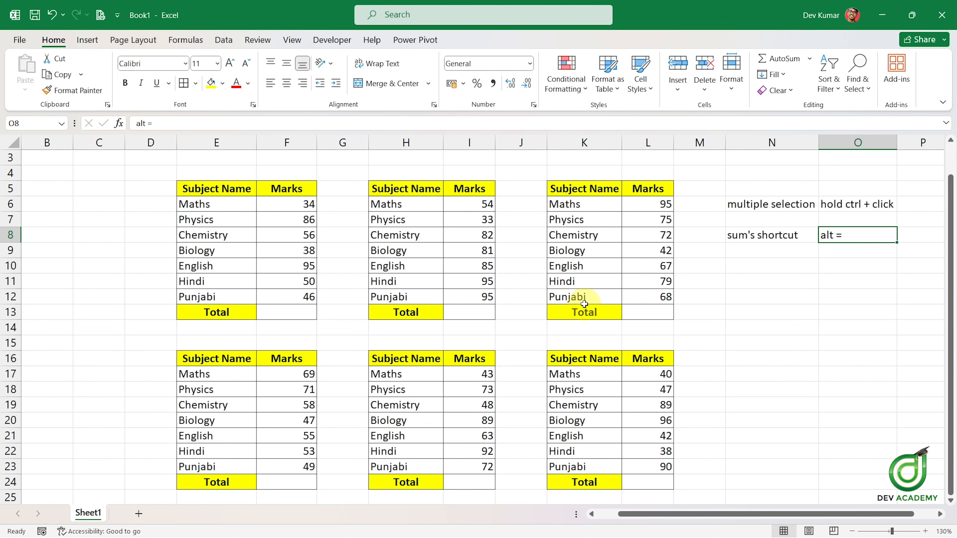
scroll(585, 306, "down", 1)
scroll(788, 221, "up", 1)
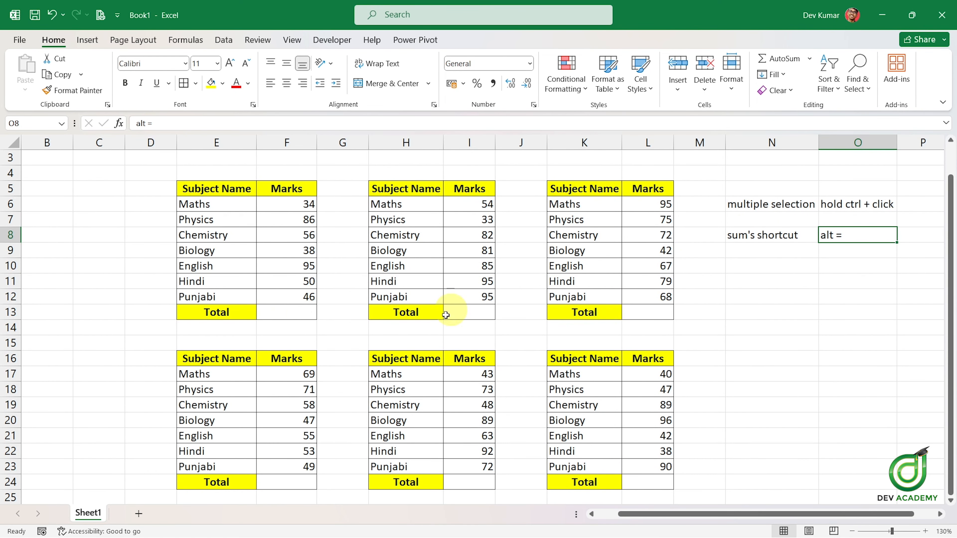
left_click(296, 319)
left_click(463, 312)
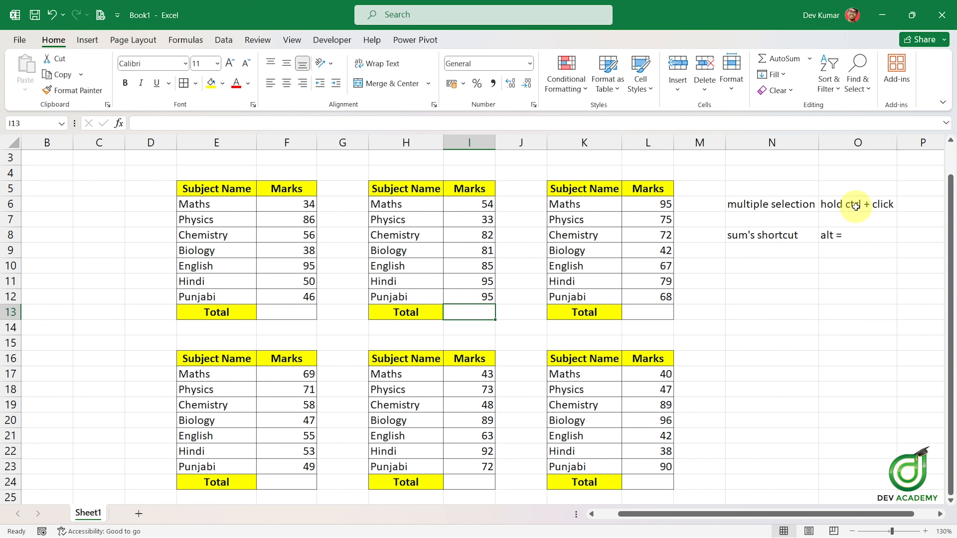
left_click(844, 250)
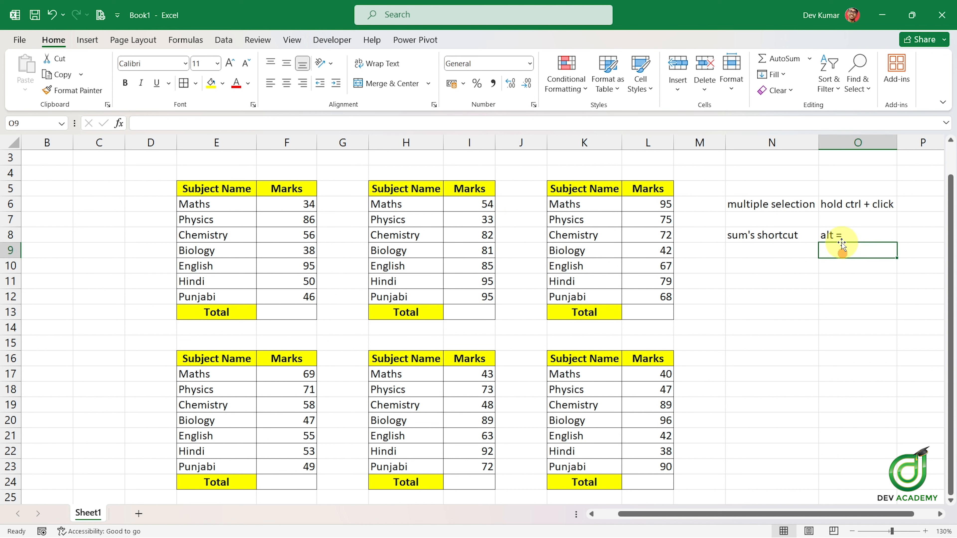
left_click(867, 235)
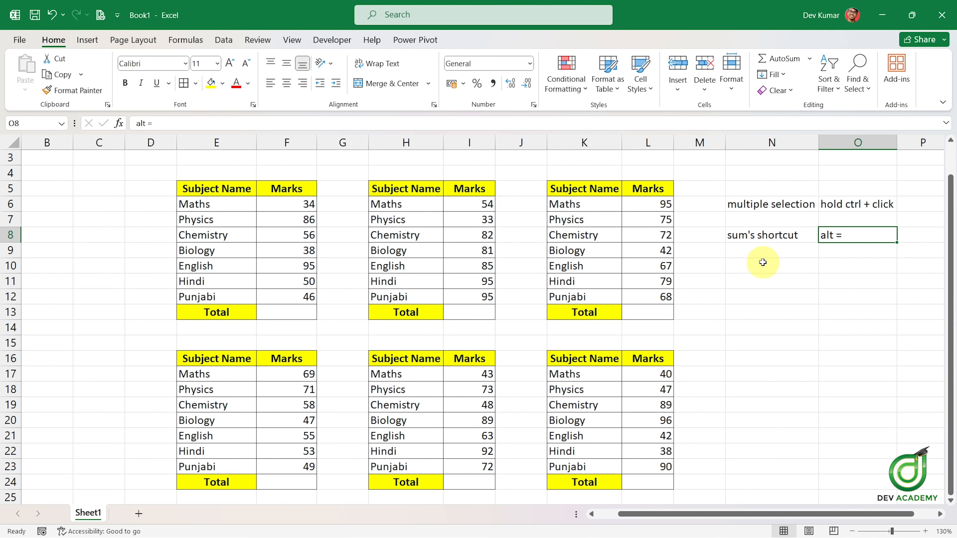
- Total the first two upper tables separately with AutoSum, summing F6:F12 in F13 and I6:I12 in I13
left_click(294, 313)
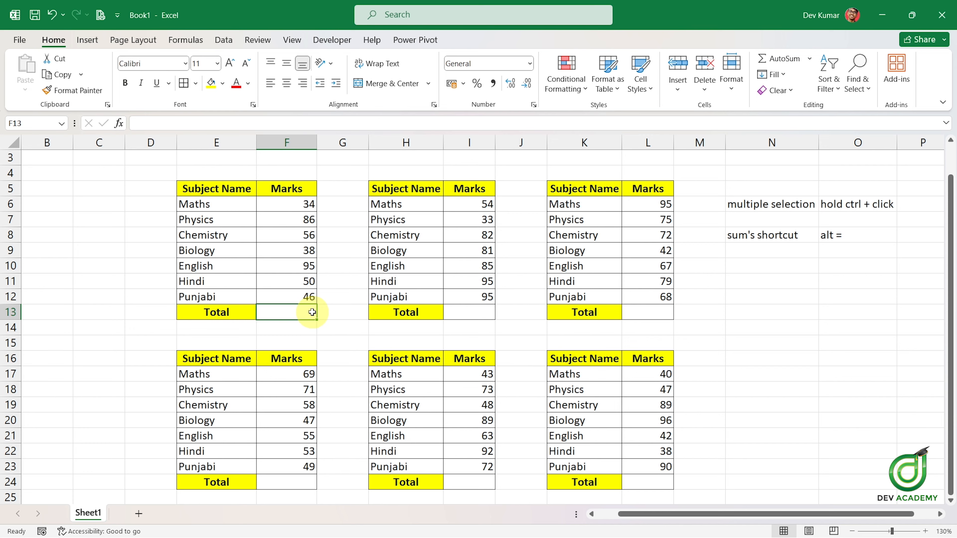
key("alt+equal")
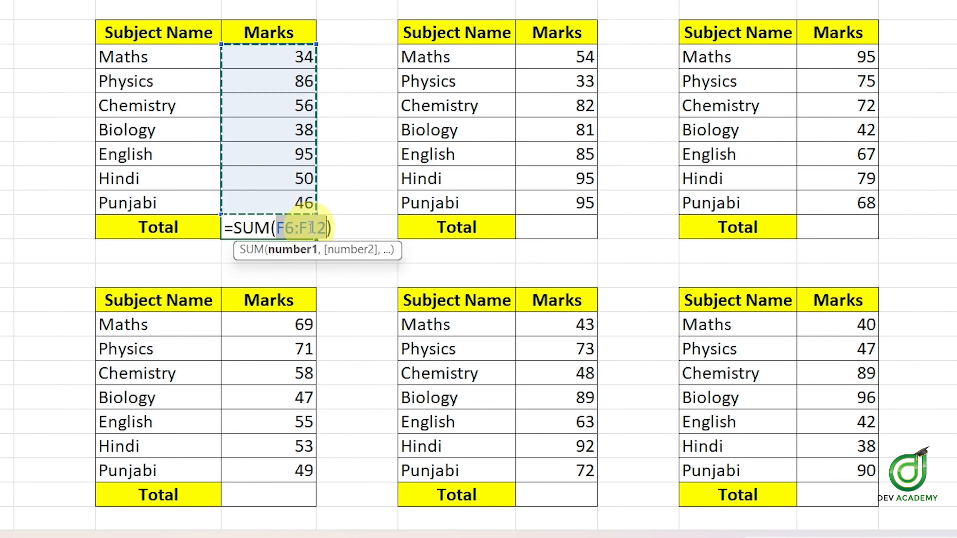
left_click_drag(310, 227, 325, 228)
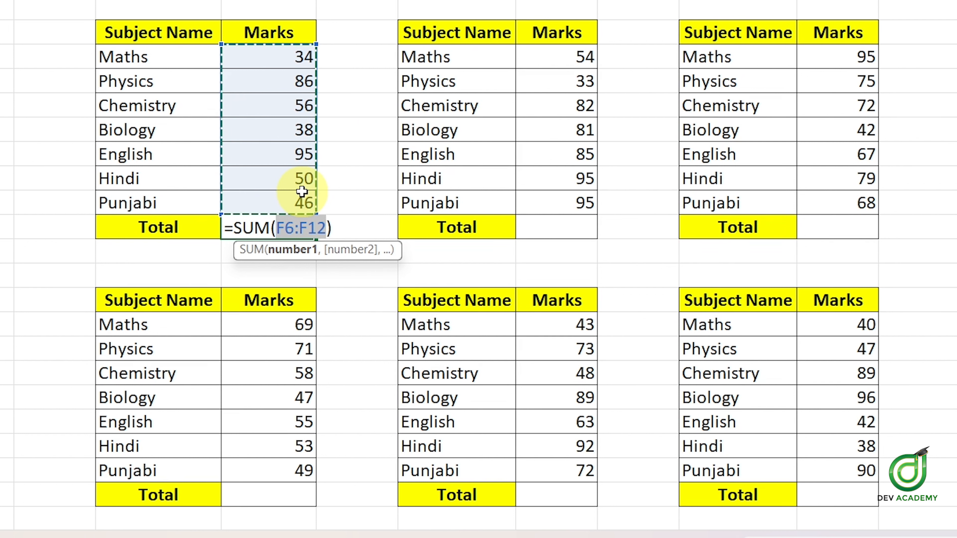
key("Return")
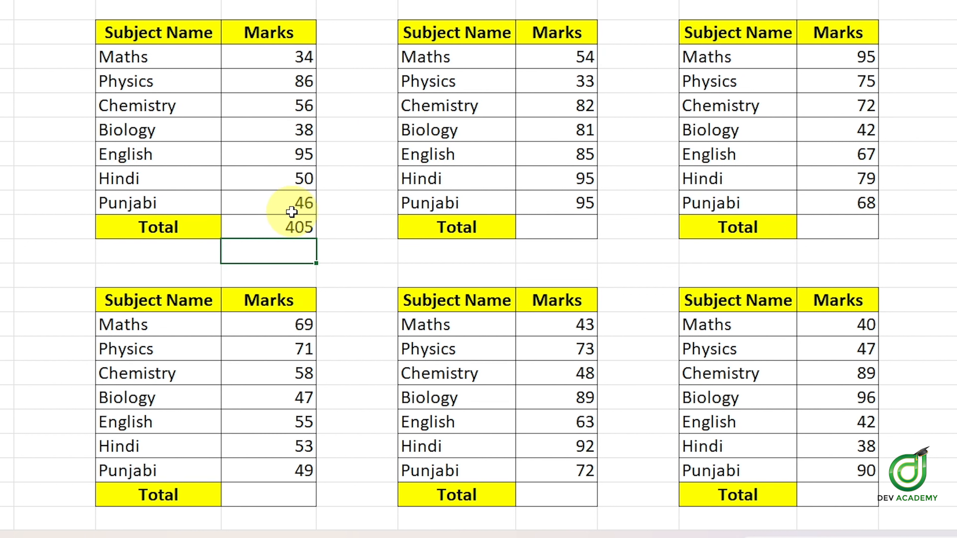
left_click(299, 228)
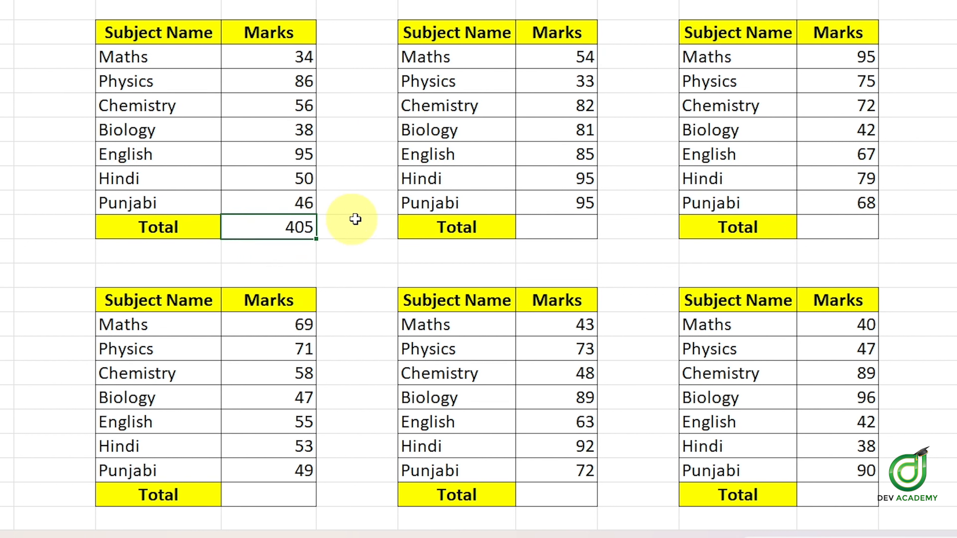
left_click(572, 230)
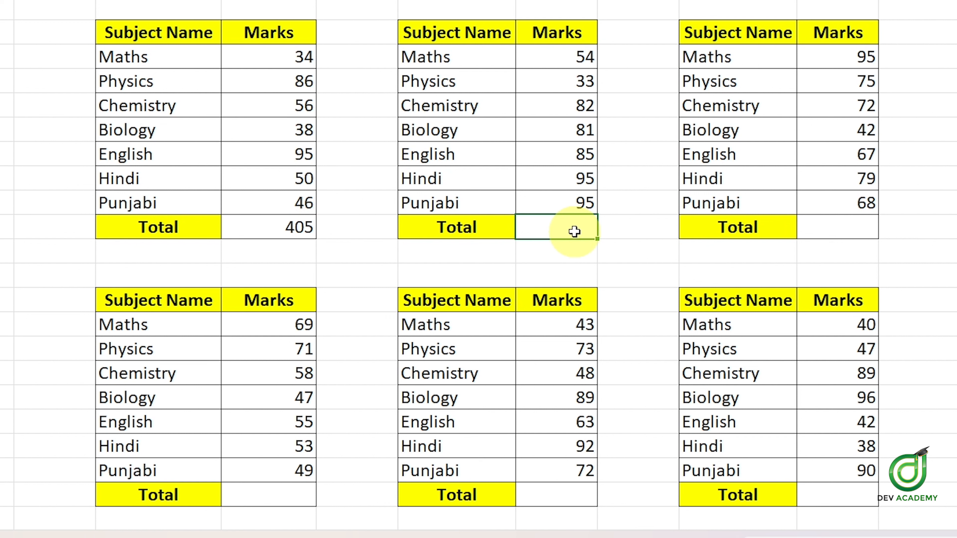
key("alt+equal")
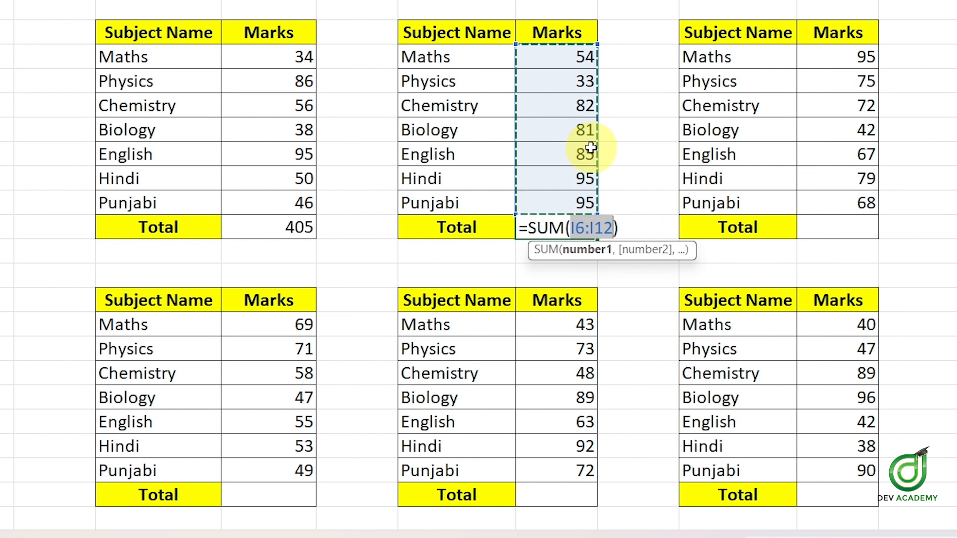
key("Return")
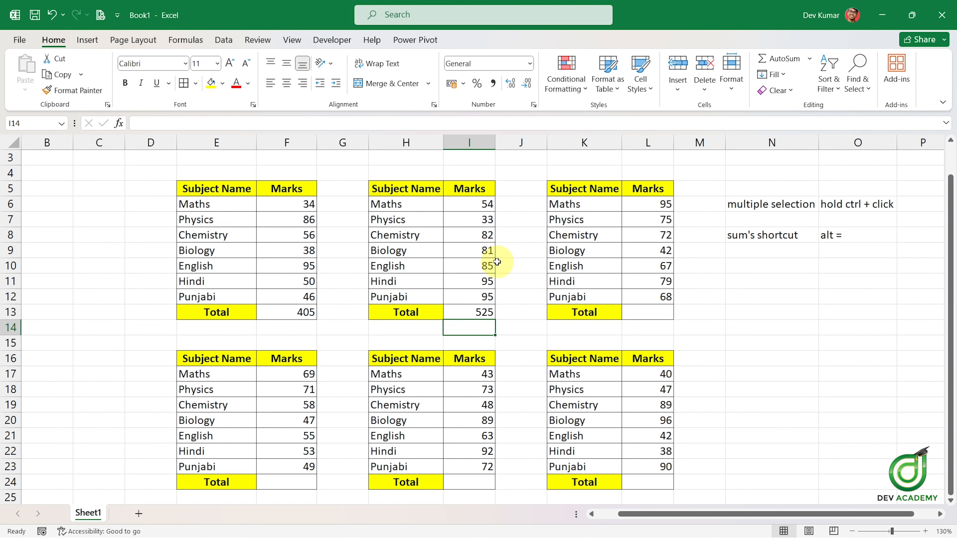
- Undo the two separate totals in cells I13 and F13
key("ctrl+z")
key("ctrl+z")
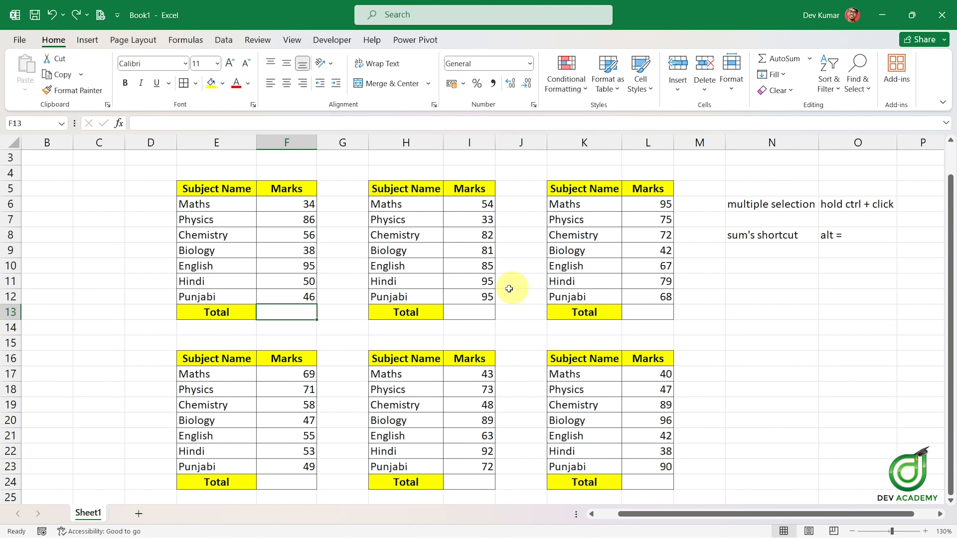
- Select the total cells F13, I13, L13, L24, I24 and F24 together and fill them all at once with AutoSum
scroll(535, 295, "down", 1)
scroll(539, 296, "up", 1)
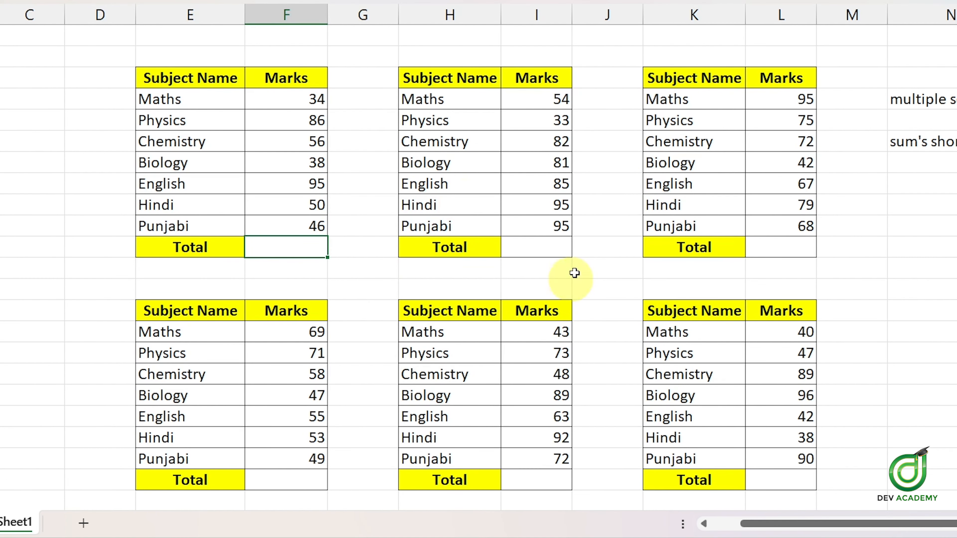
left_click(555, 244, "ctrl")
left_click(786, 246, "ctrl")
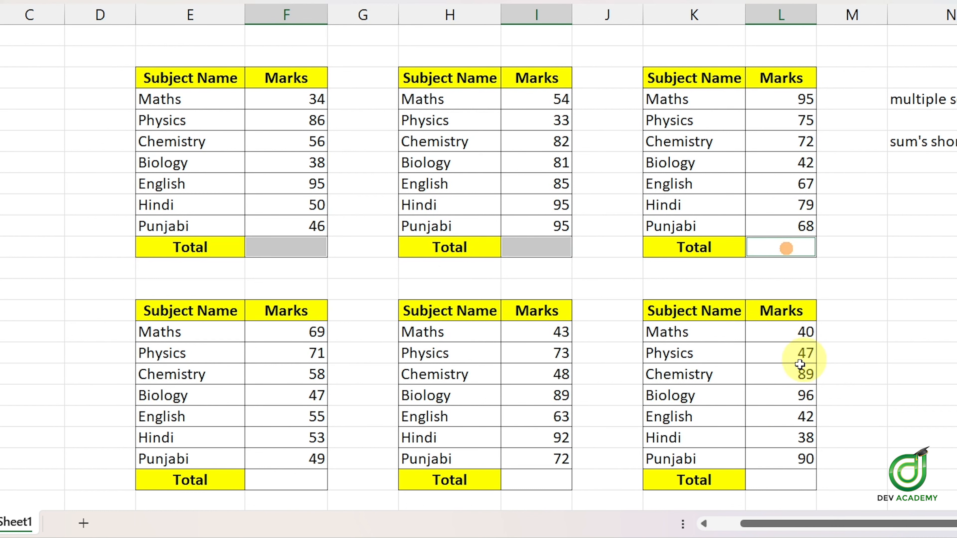
left_click(770, 479, "ctrl")
left_click(544, 480, "ctrl")
left_click(277, 480, "ctrl")
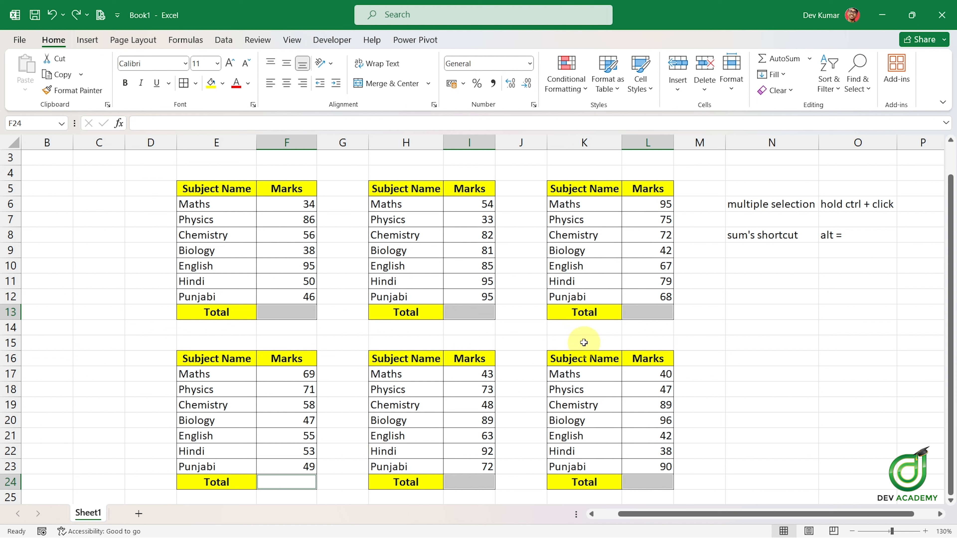
key("alt+equal")
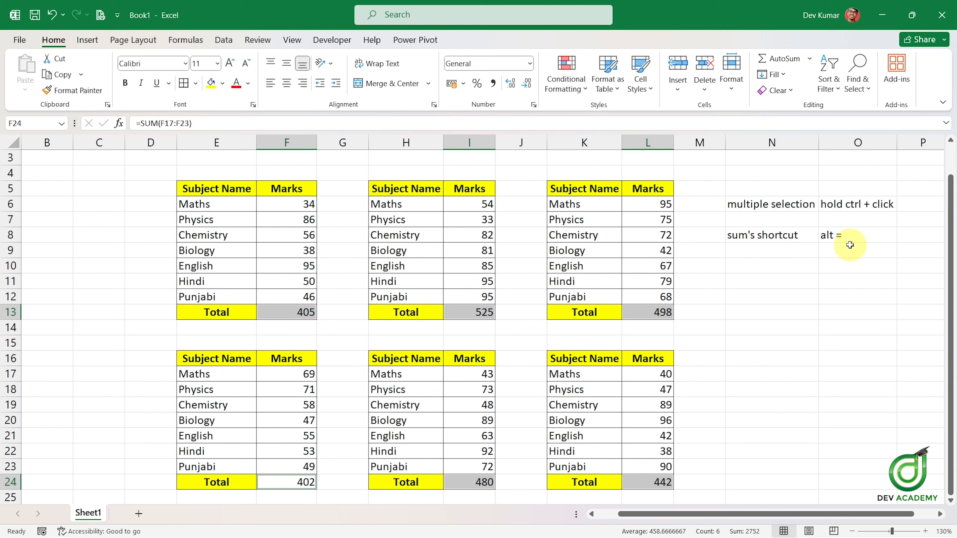
left_click(866, 279)
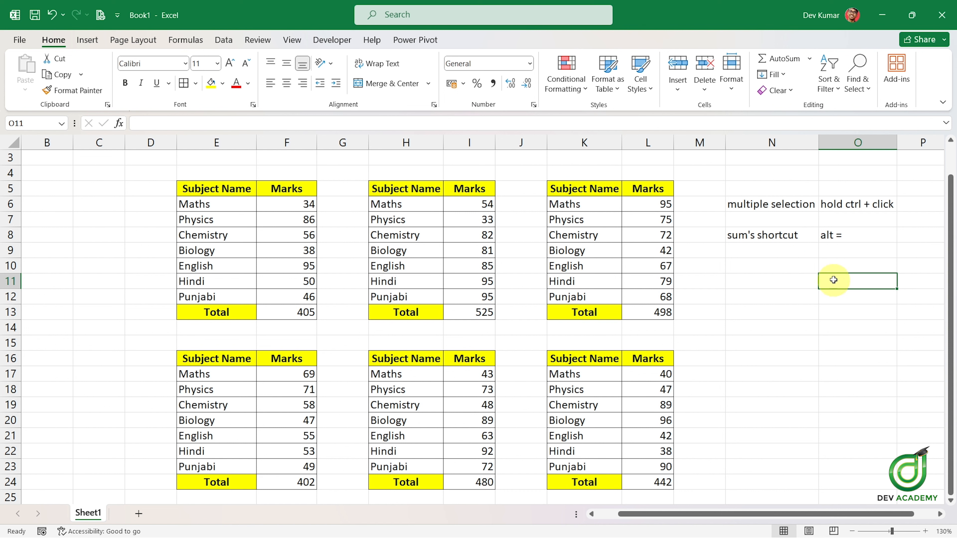
- Select the non-adjacent cells N11 and N13 together and fill them with yellow
left_click(791, 281)
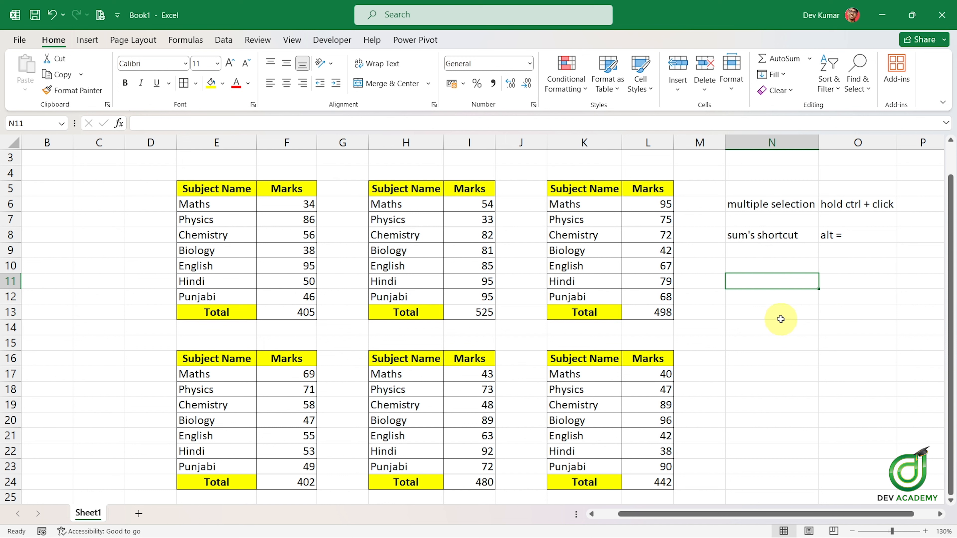
left_click(787, 317, "ctrl")
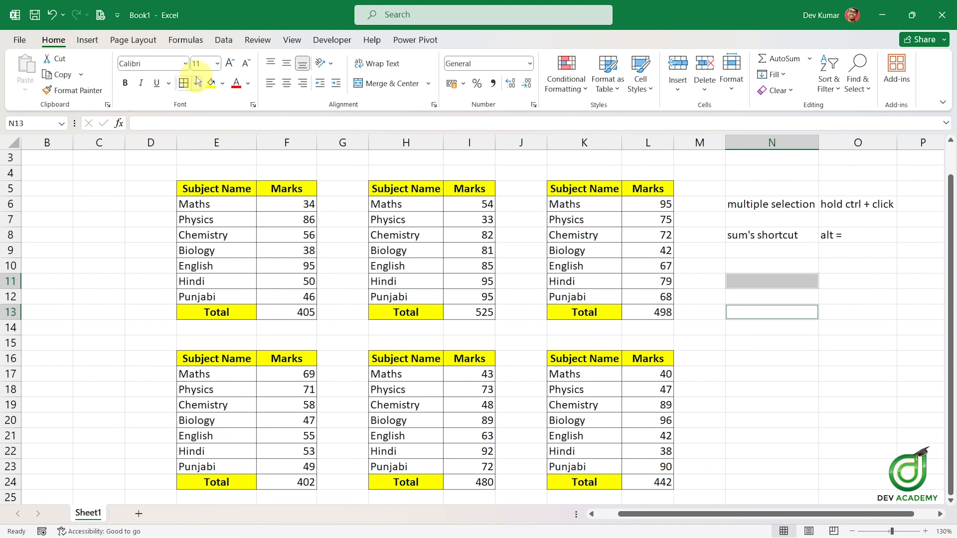
left_click(223, 84)
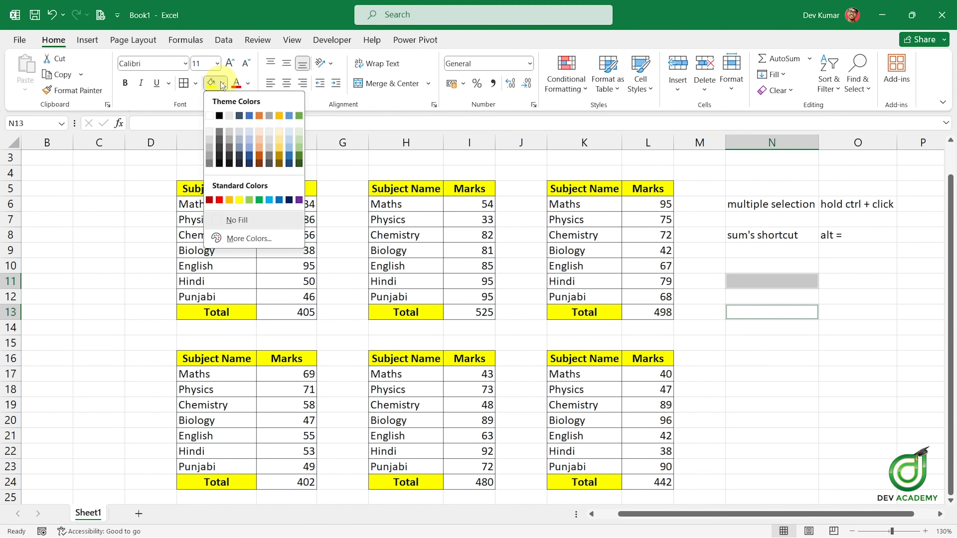
left_click(239, 200)
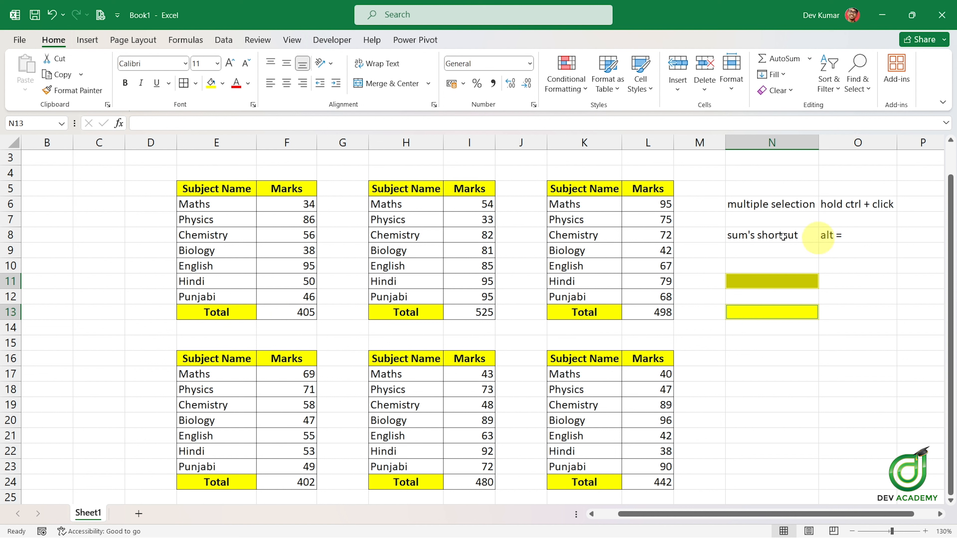
left_click(718, 373)
left_click(793, 364)
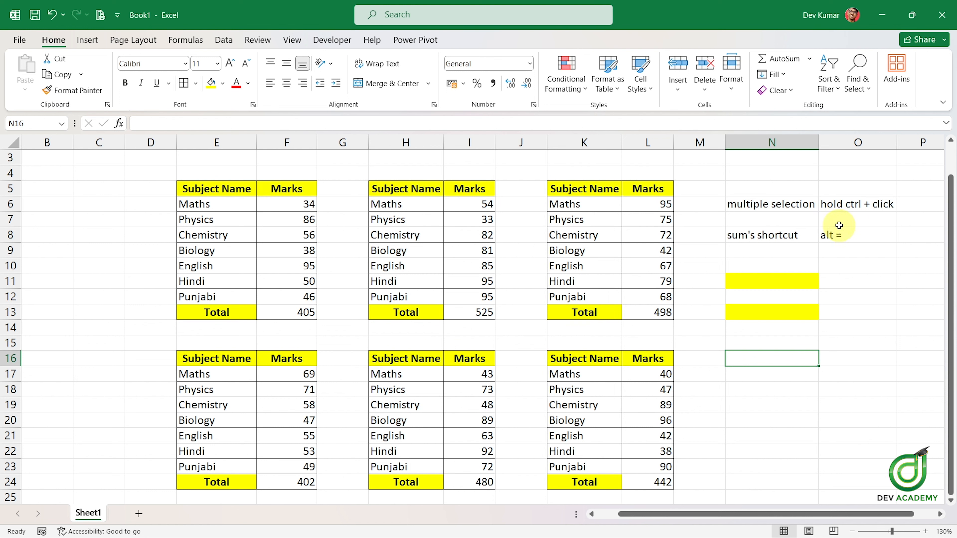
left_click(728, 344)
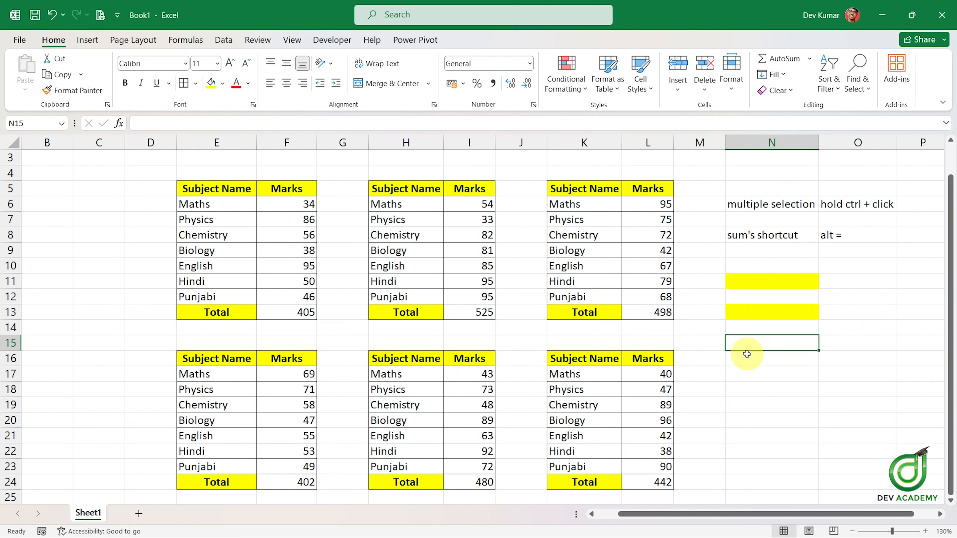
left_click(844, 332)
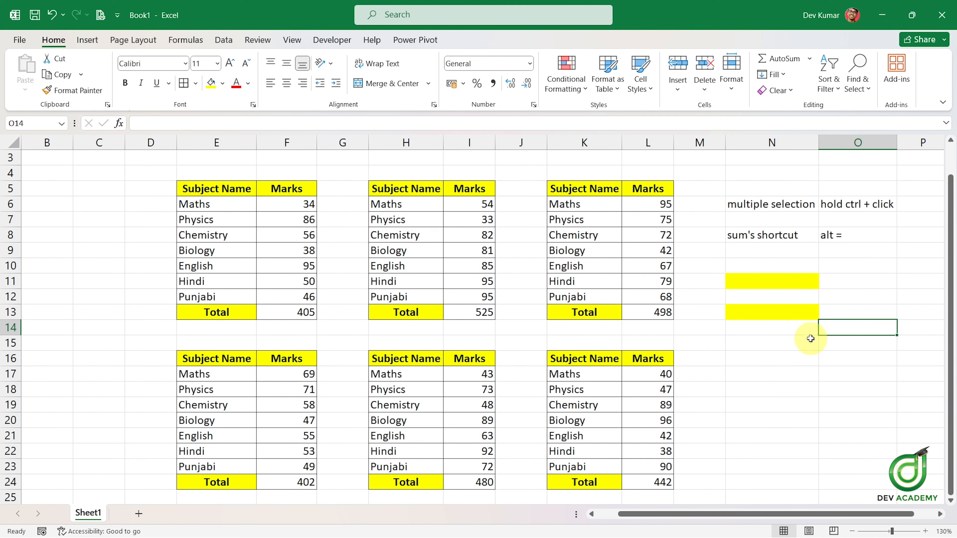